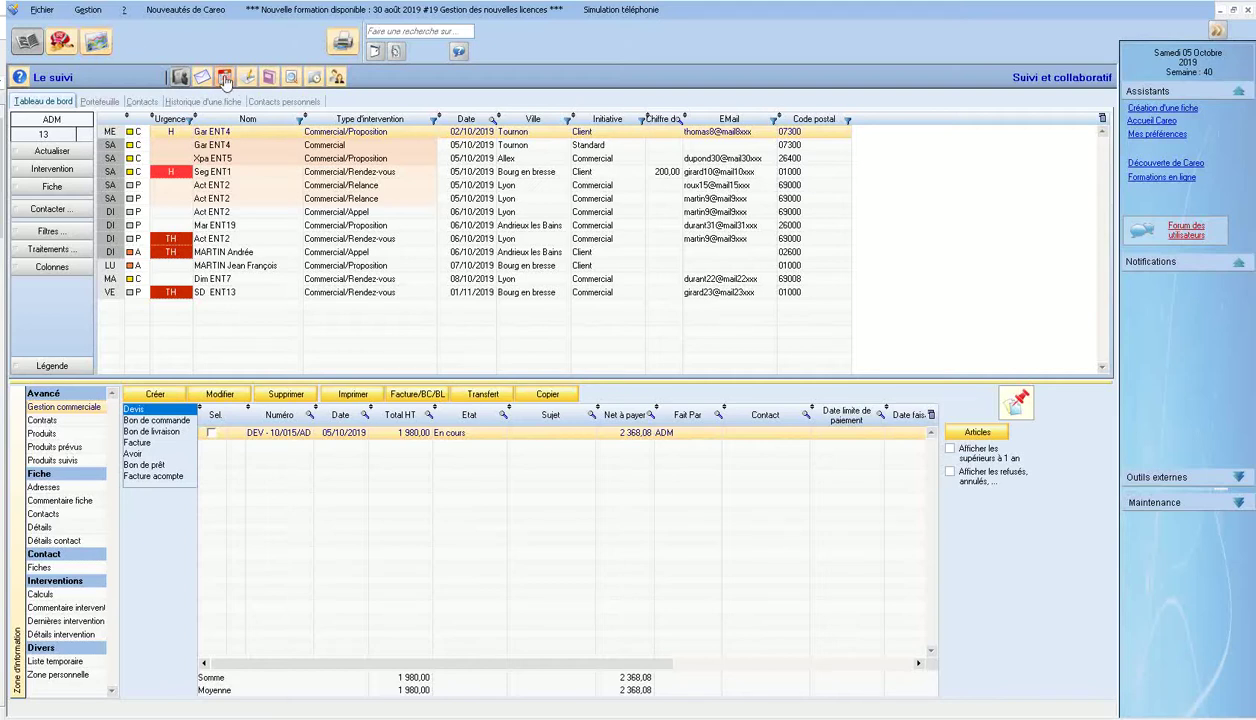
- In the agenda, start an intervention-linked task from a record at 9 h on Tuesday 1 October
{"action": "left_click", "coordinate": [225, 79]}
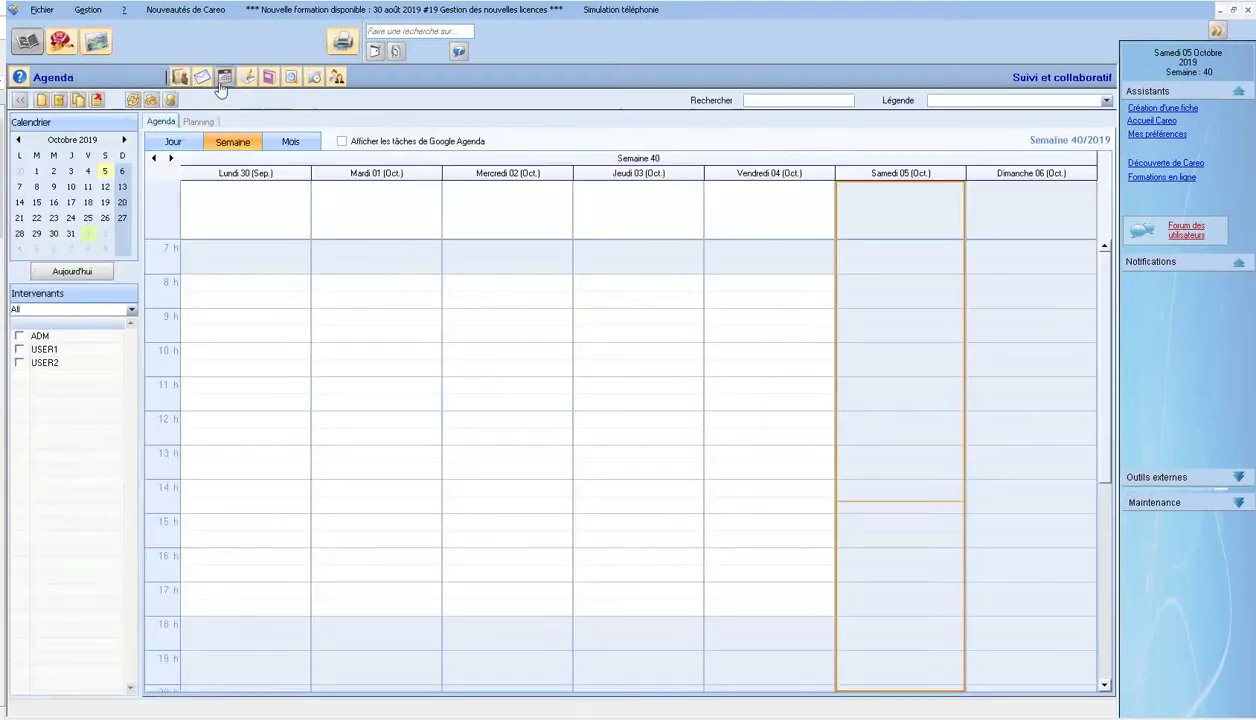
{"action": "right_click", "coordinate": [380, 324]}
{"action": "mouse_move", "coordinate": [406, 330]}
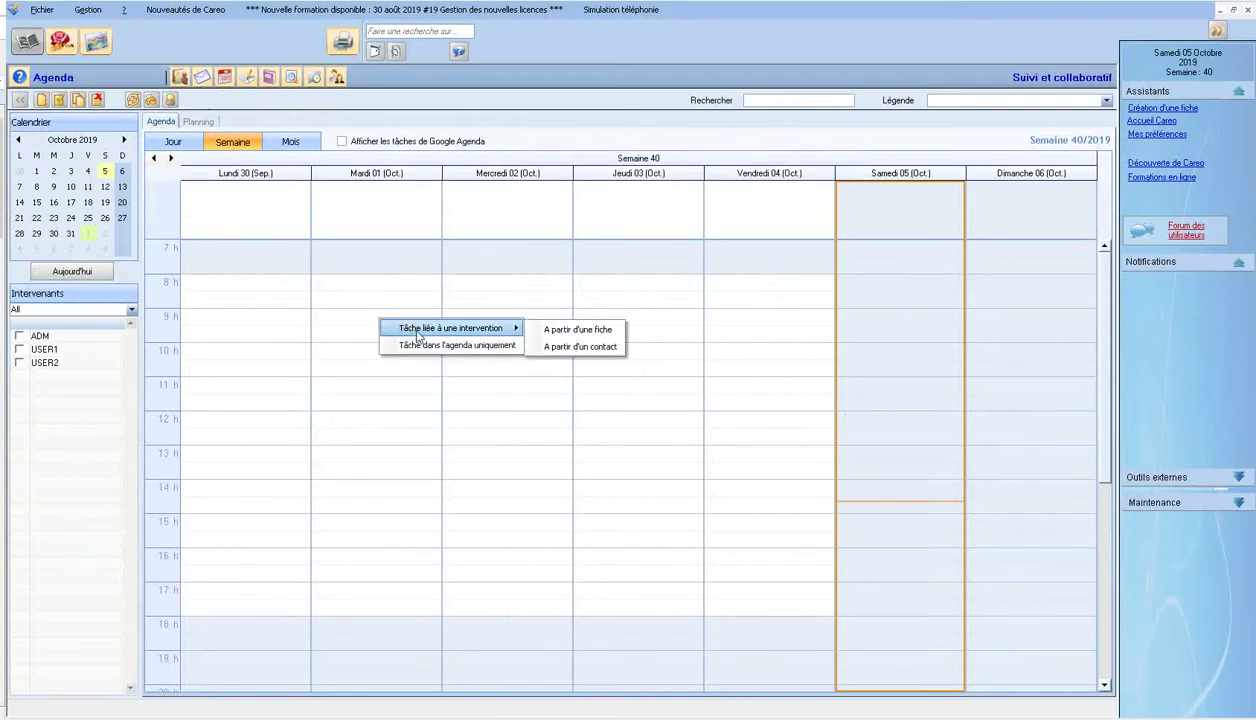
{"action": "left_click", "coordinate": [564, 337]}
- Search the records for "GA" and select Gar ENT4 for the new intervention
{"action": "type", "text": "G"}
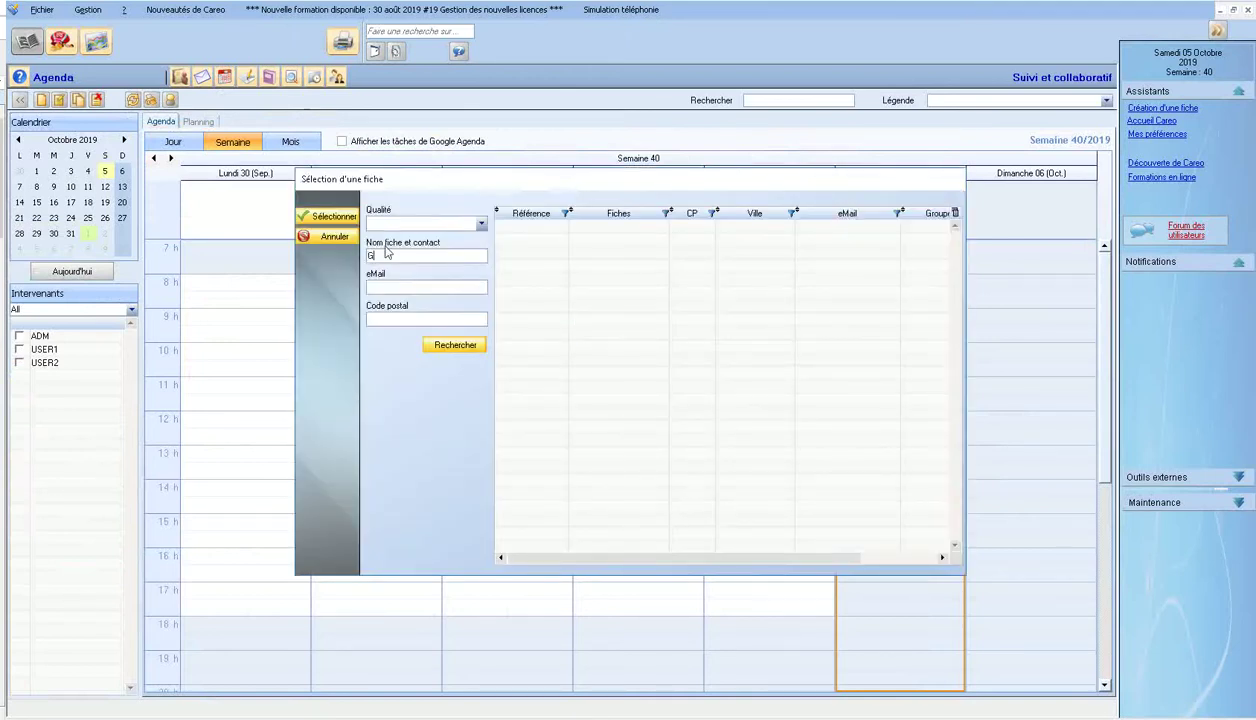
{"action": "type", "text": "Z"}
{"action": "left_click", "coordinate": [444, 342]}
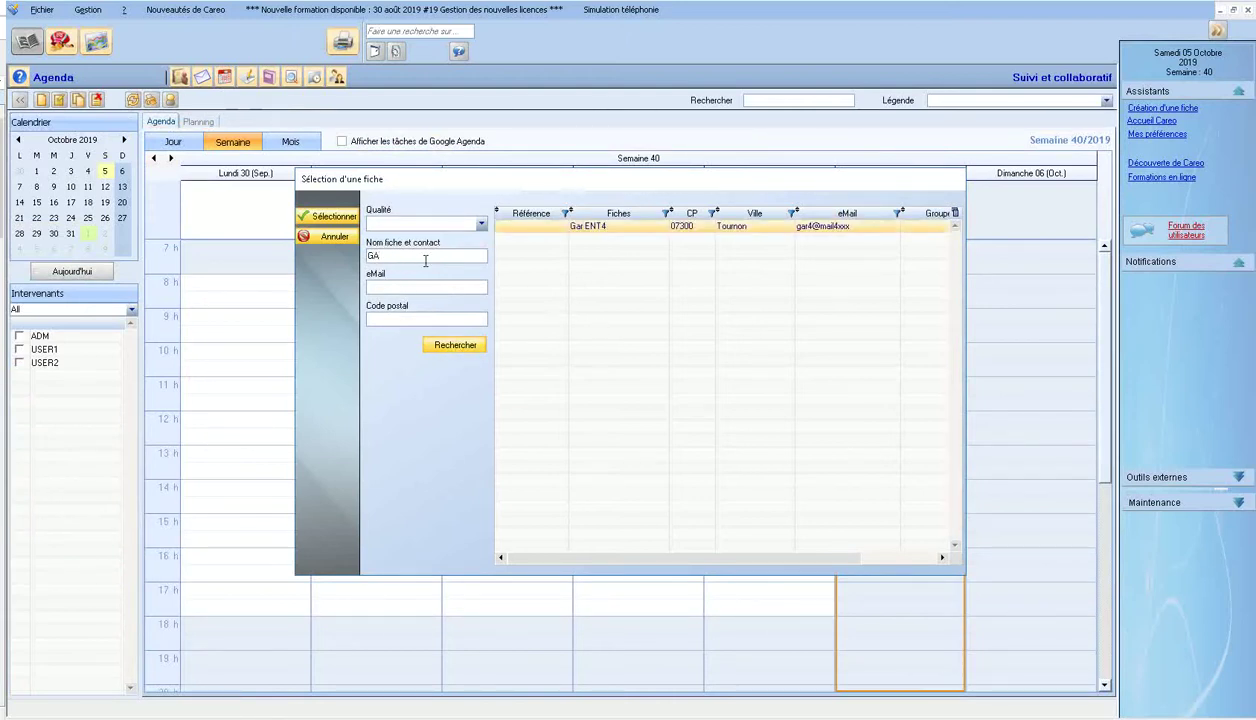
{"action": "left_click", "coordinate": [331, 216]}
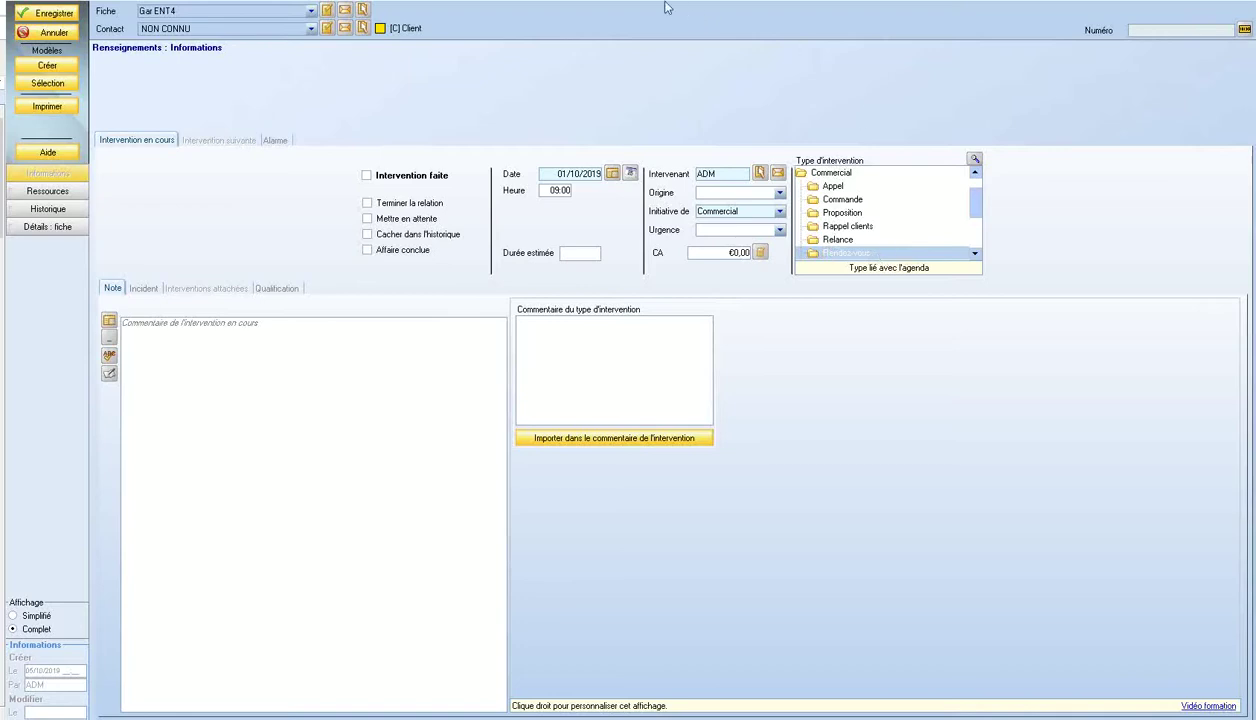
- Examine the default intervention type in the user preferences for the agenda, leaving them without saving
{"action": "left_click_drag", "start_coordinate": [641, 2], "coordinate": [739, 142]}
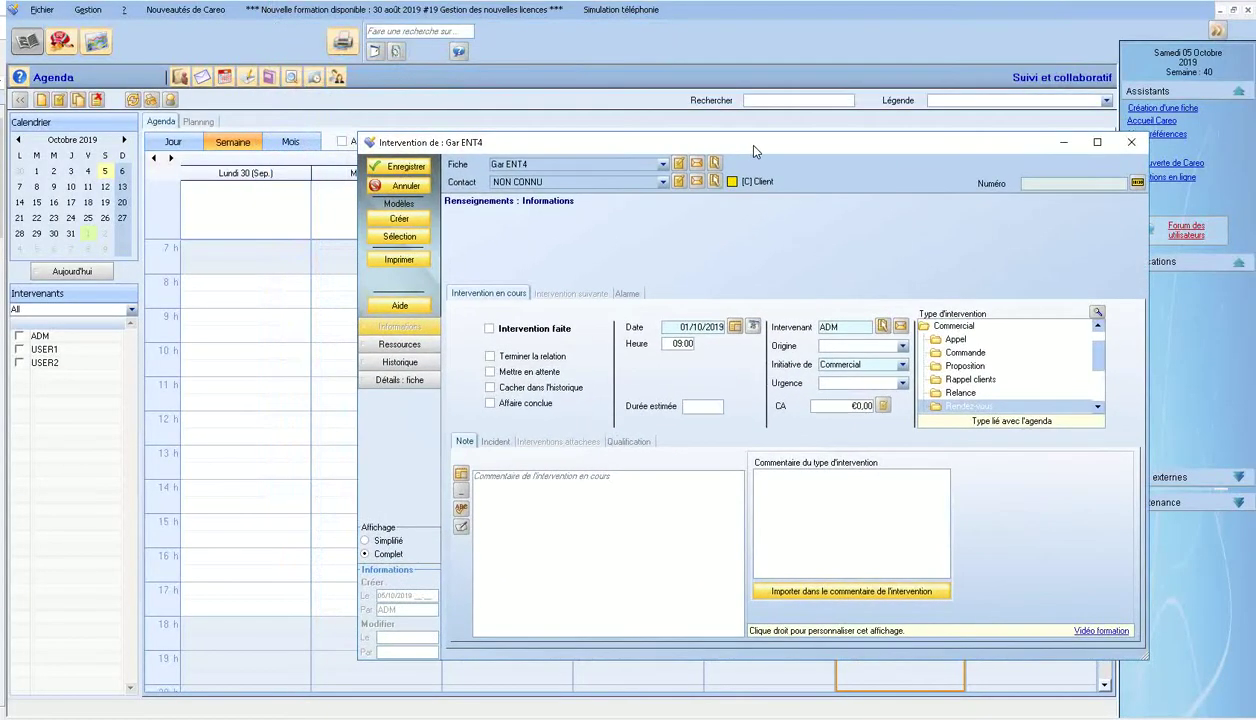
{"action": "left_click", "coordinate": [43, 12]}
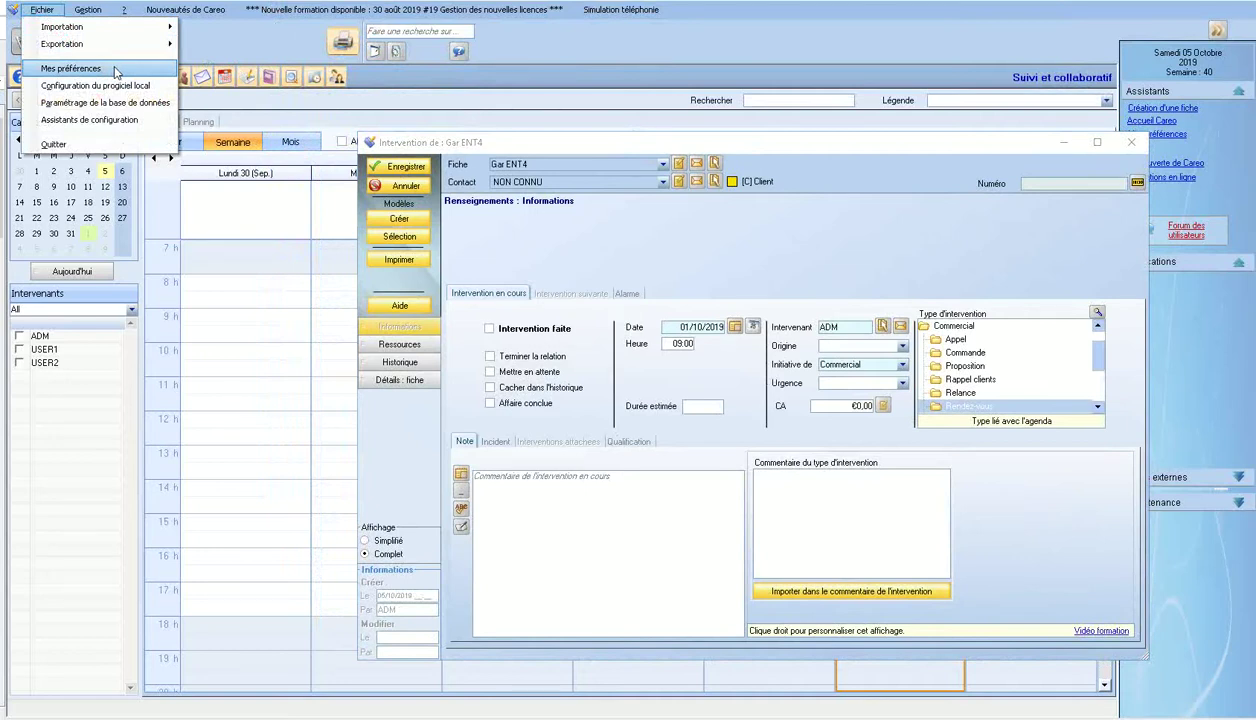
{"action": "left_click", "coordinate": [115, 68]}
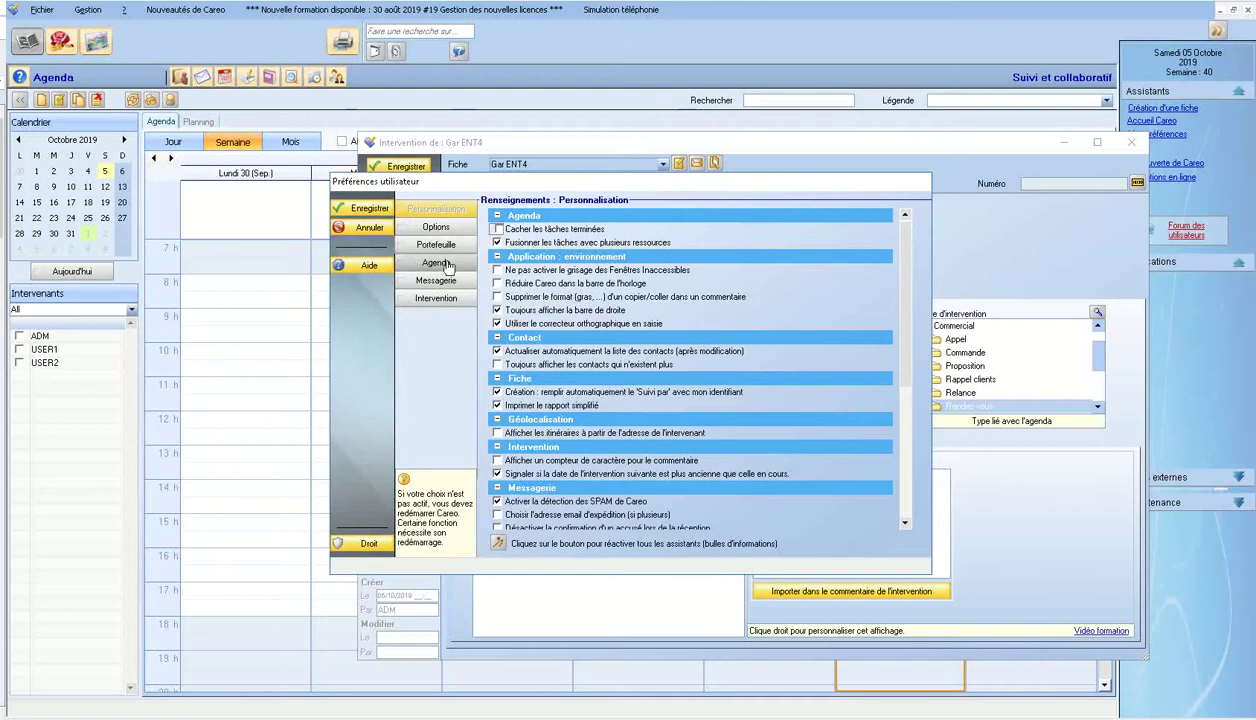
{"action": "left_click", "coordinate": [448, 267]}
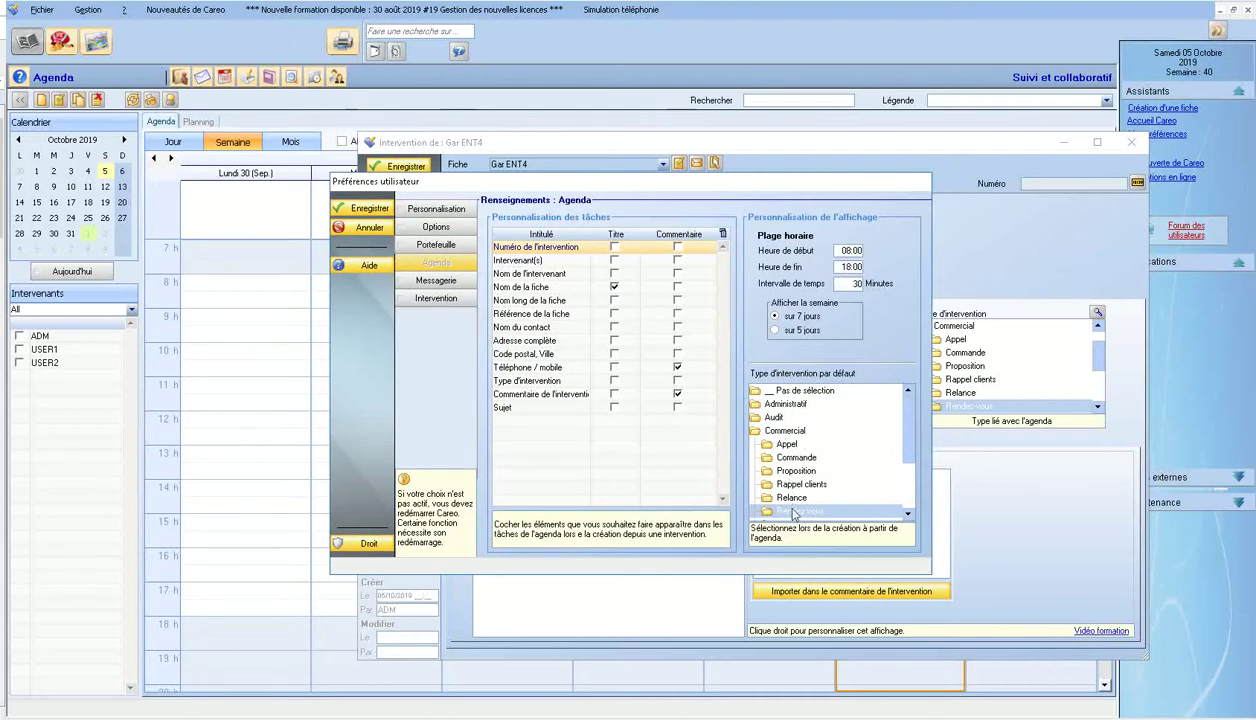
{"action": "left_click", "coordinate": [368, 229]}
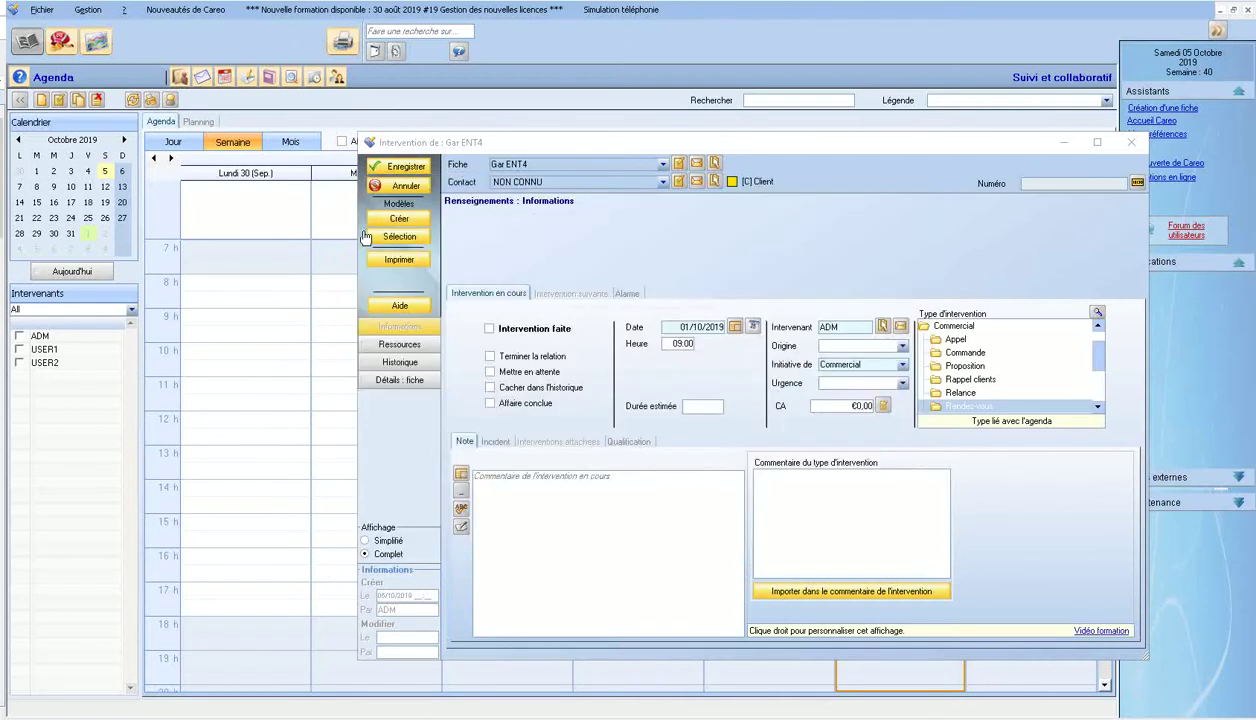
- Enlarge the intervention form, mark the intervention as done and show the details of the following intervention
{"action": "left_click", "coordinate": [1095, 143]}
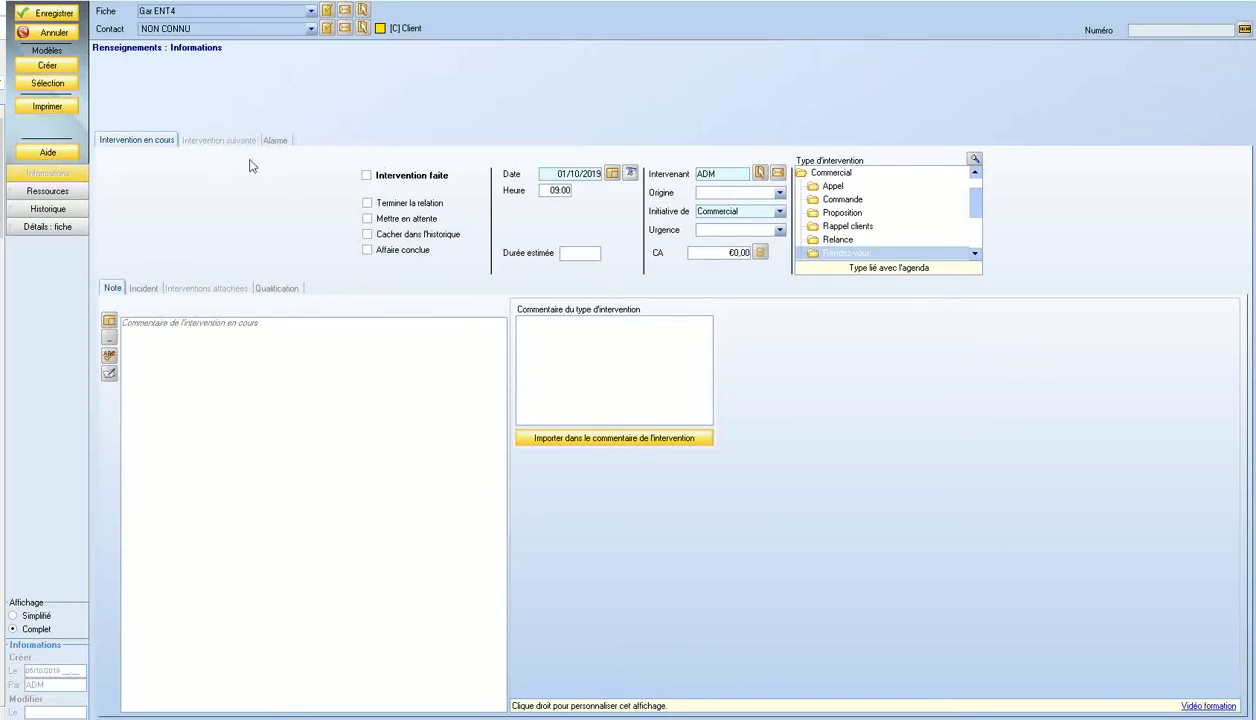
{"action": "left_click", "coordinate": [399, 178]}
{"action": "left_click", "coordinate": [207, 141]}
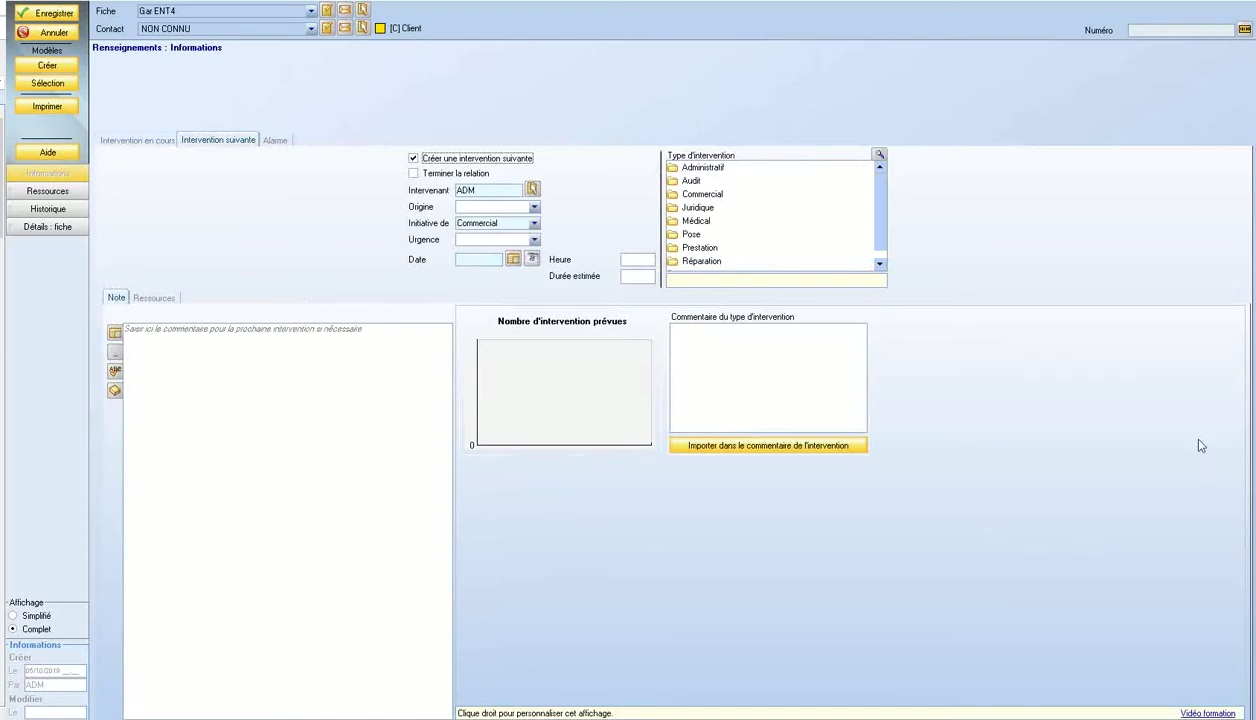
- In modification mode, move the following intervention's "Commentaire du type d'intervention" block to the third cell of the first row and leave that mode
{"action": "right_click", "coordinate": [638, 501]}
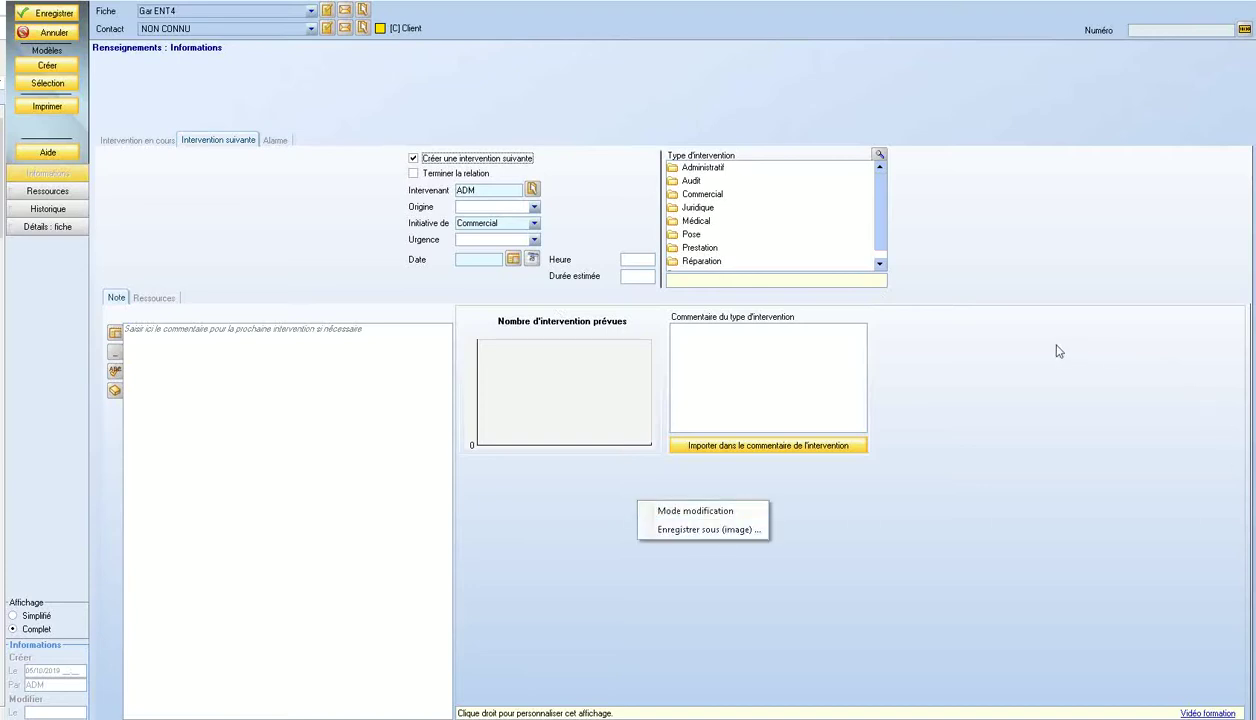
{"action": "left_click", "coordinate": [689, 512]}
{"action": "right_click", "coordinate": [573, 378]}
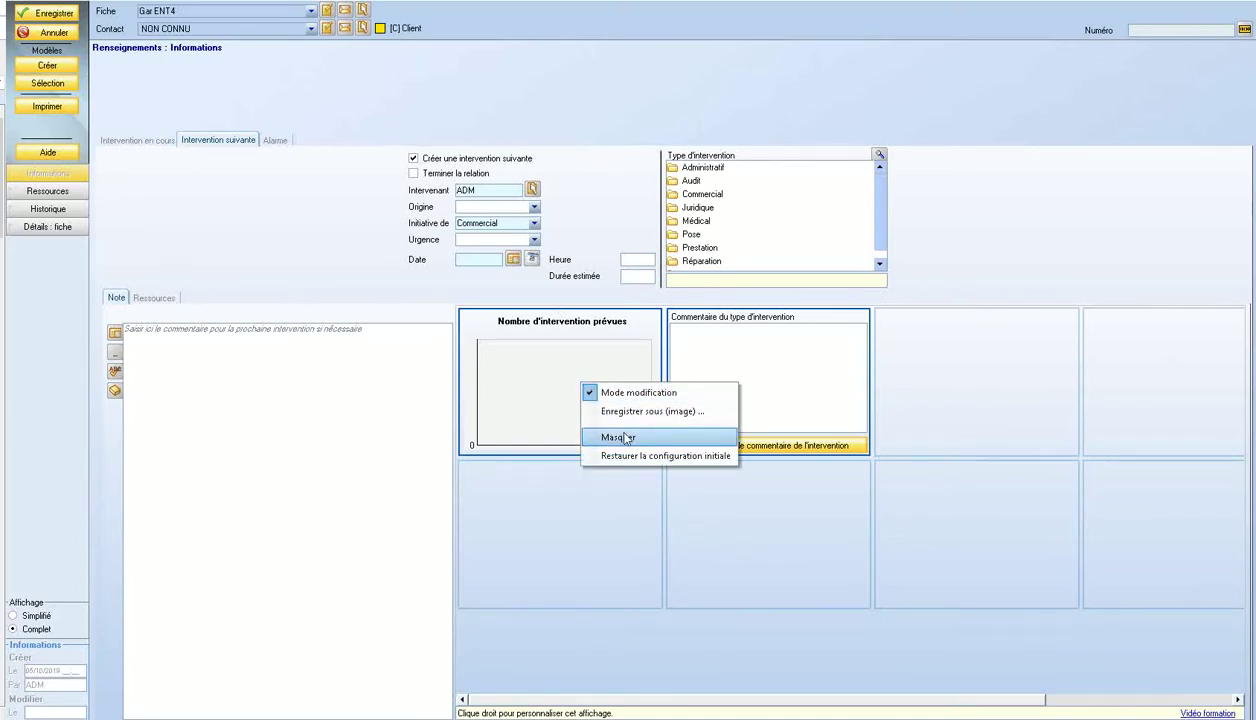
{"action": "right_click", "coordinate": [541, 521]}
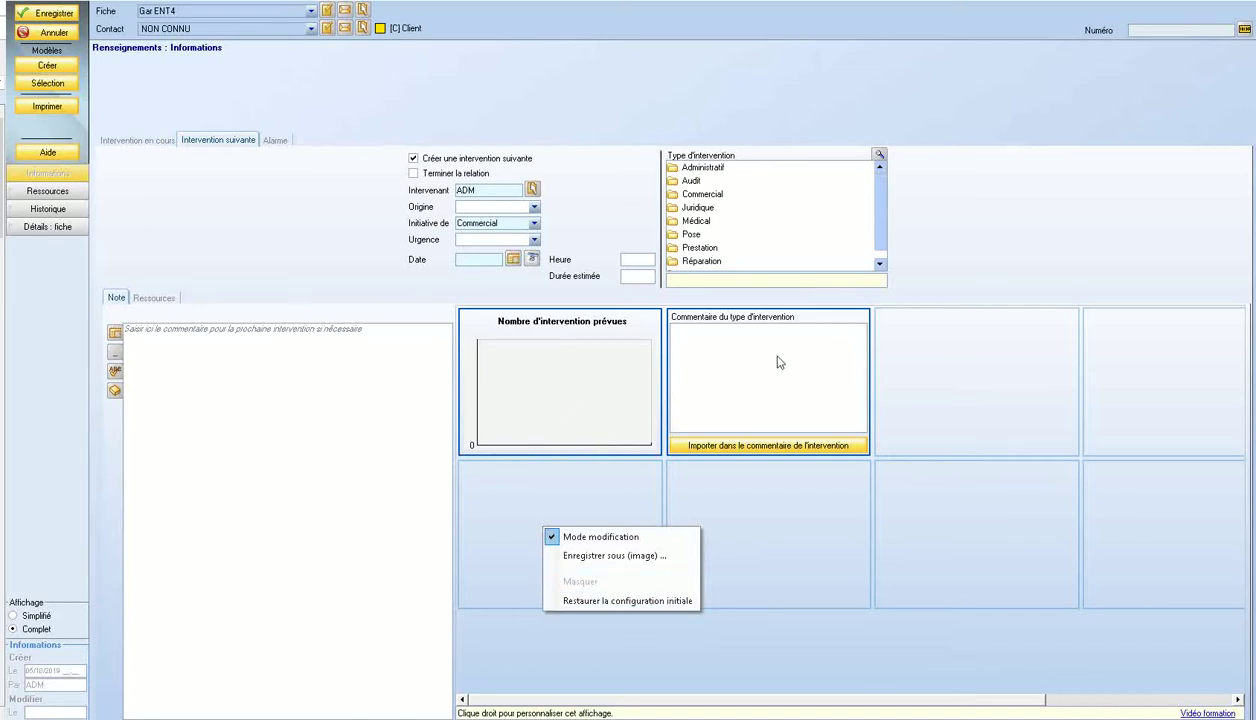
{"action": "left_click", "coordinate": [609, 537]}
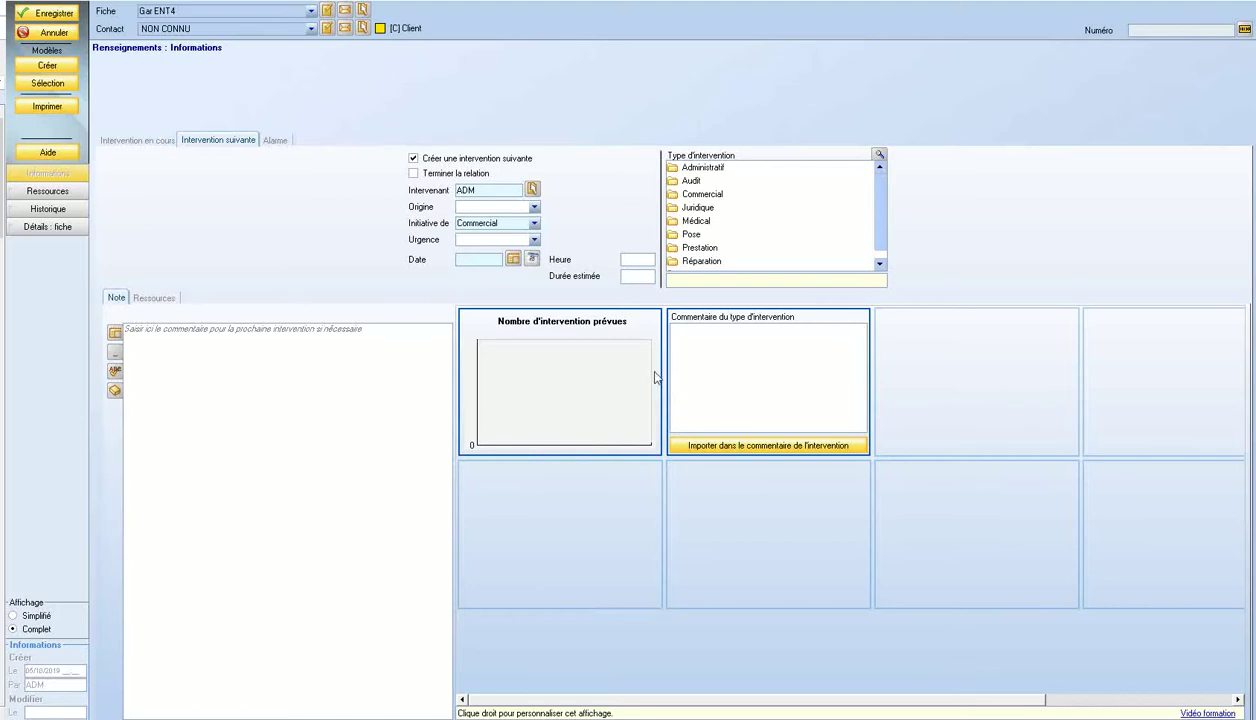
{"action": "left_click_drag", "start_coordinate": [655, 376], "coordinate": [787, 381]}
{"action": "mouse_move", "coordinate": [728, 455]}
{"action": "left_mouse_down"}
{"action": "mouse_move", "coordinate": [729, 555]}
{"action": "mouse_move", "coordinate": [729, 475]}
{"action": "left_mouse_up"}
{"action": "left_click_drag", "start_coordinate": [853, 362], "coordinate": [703, 355]}
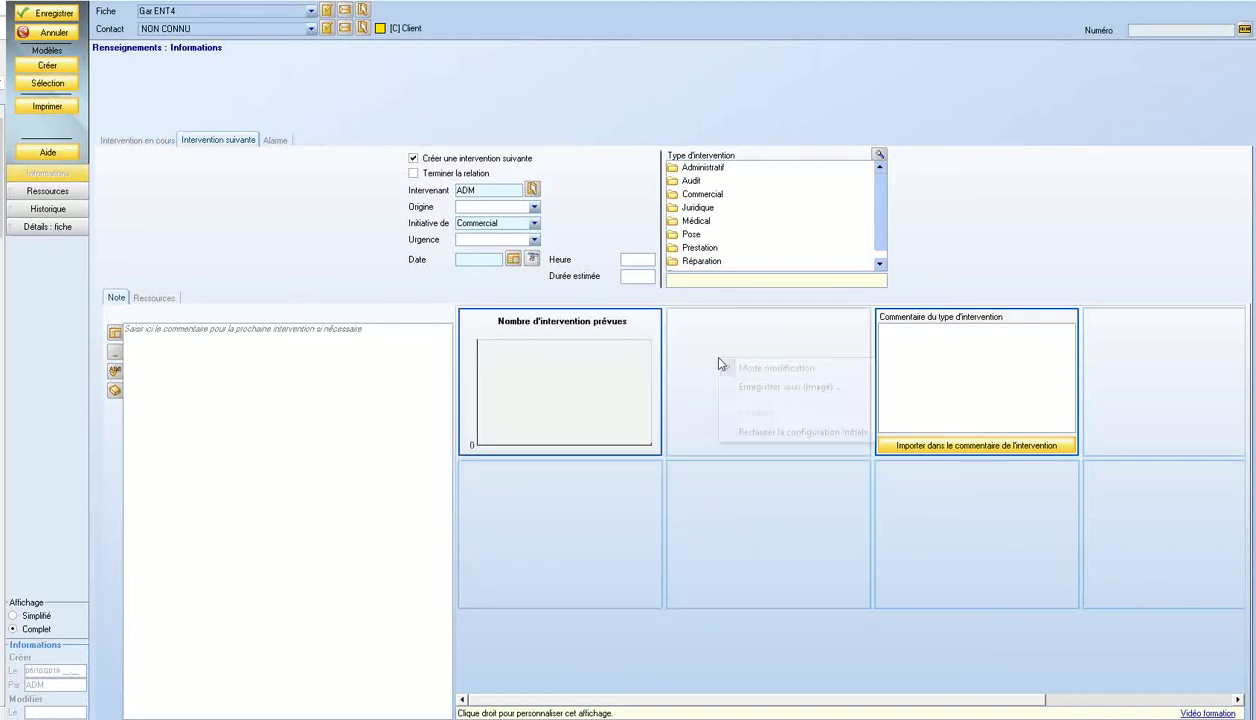
{"action": "right_click", "coordinate": [718, 359]}
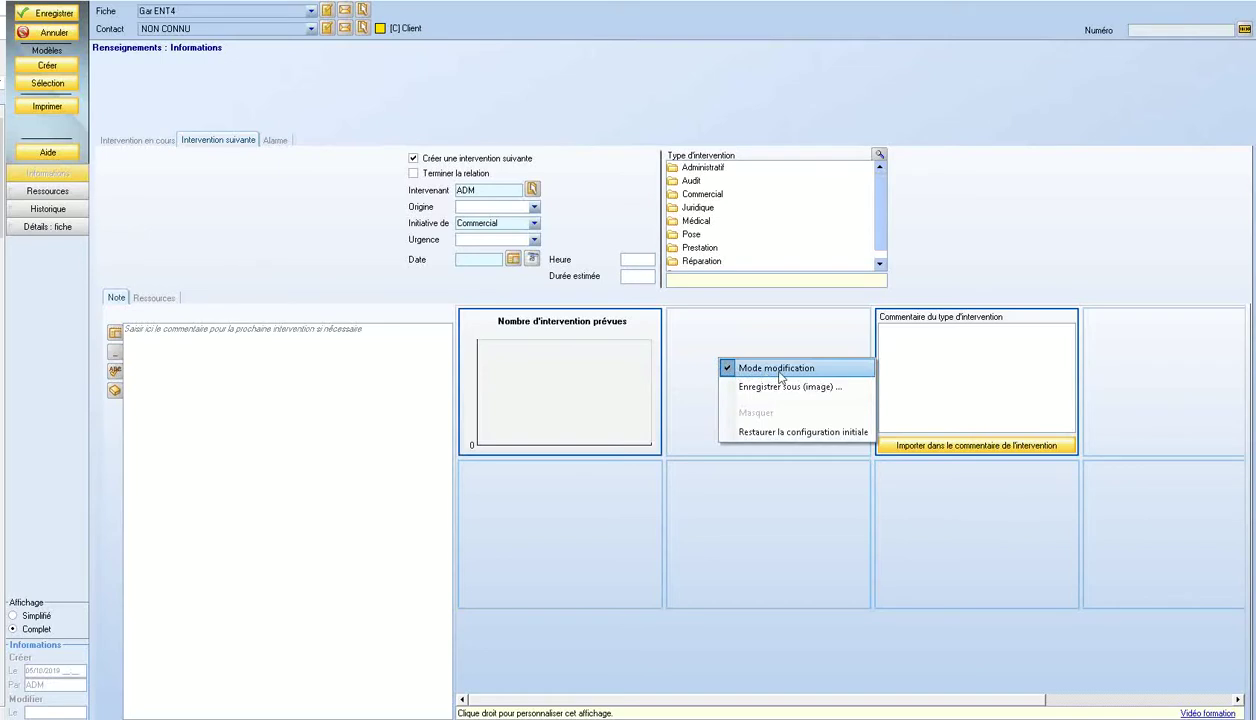
{"action": "left_click", "coordinate": [776, 370]}
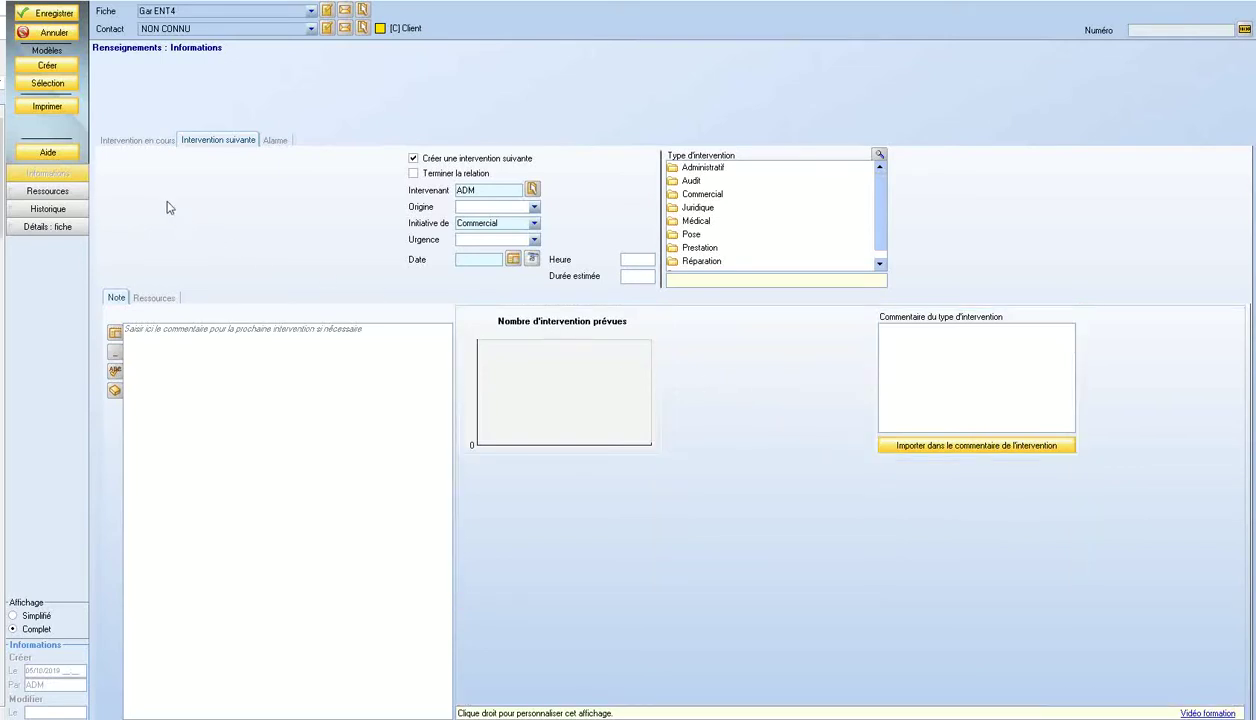
- Examine which information blocks can be added beside the current intervention's note, leaving modification mode without adding any
{"action": "left_click", "coordinate": [126, 146]}
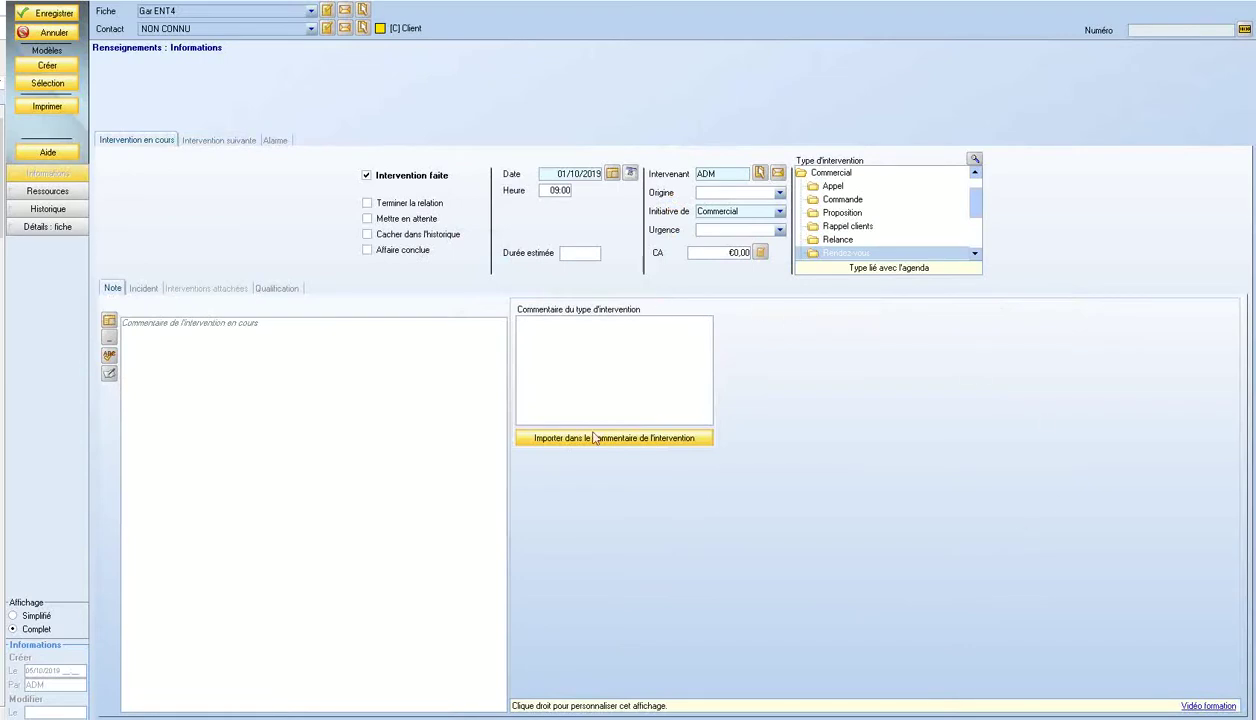
{"action": "right_click", "coordinate": [758, 398]}
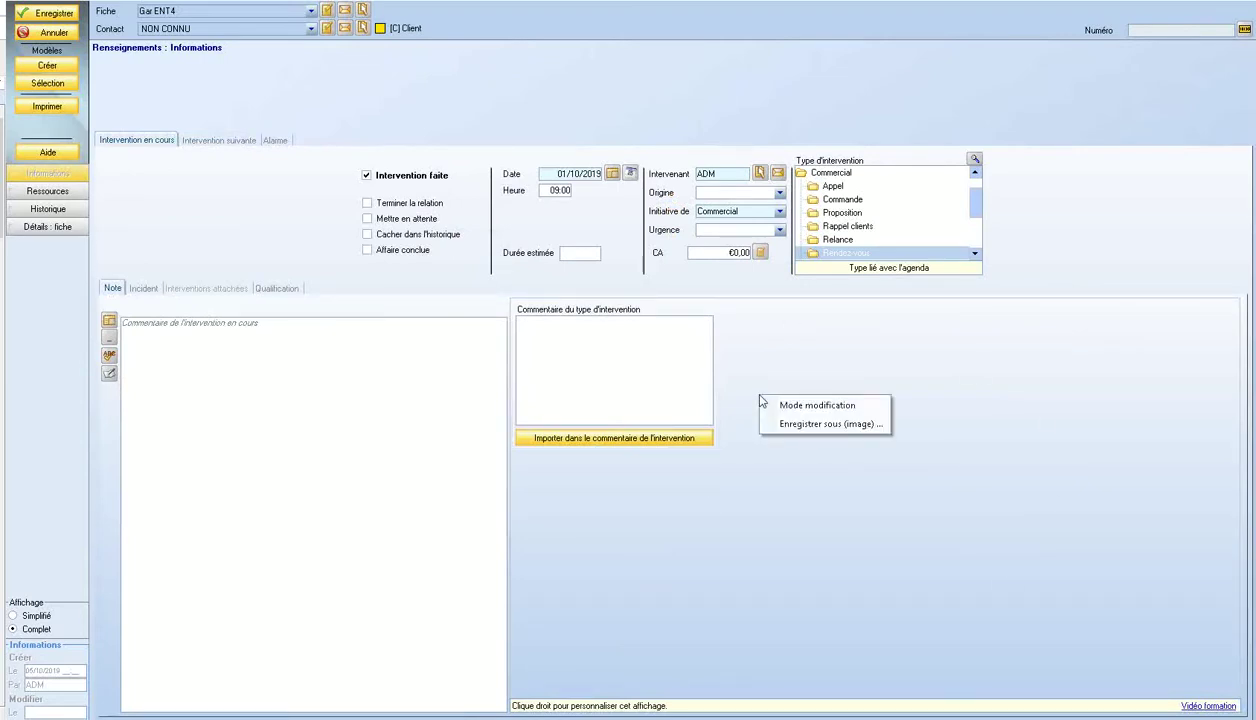
{"action": "left_click", "coordinate": [790, 400]}
{"action": "right_click", "coordinate": [787, 409]}
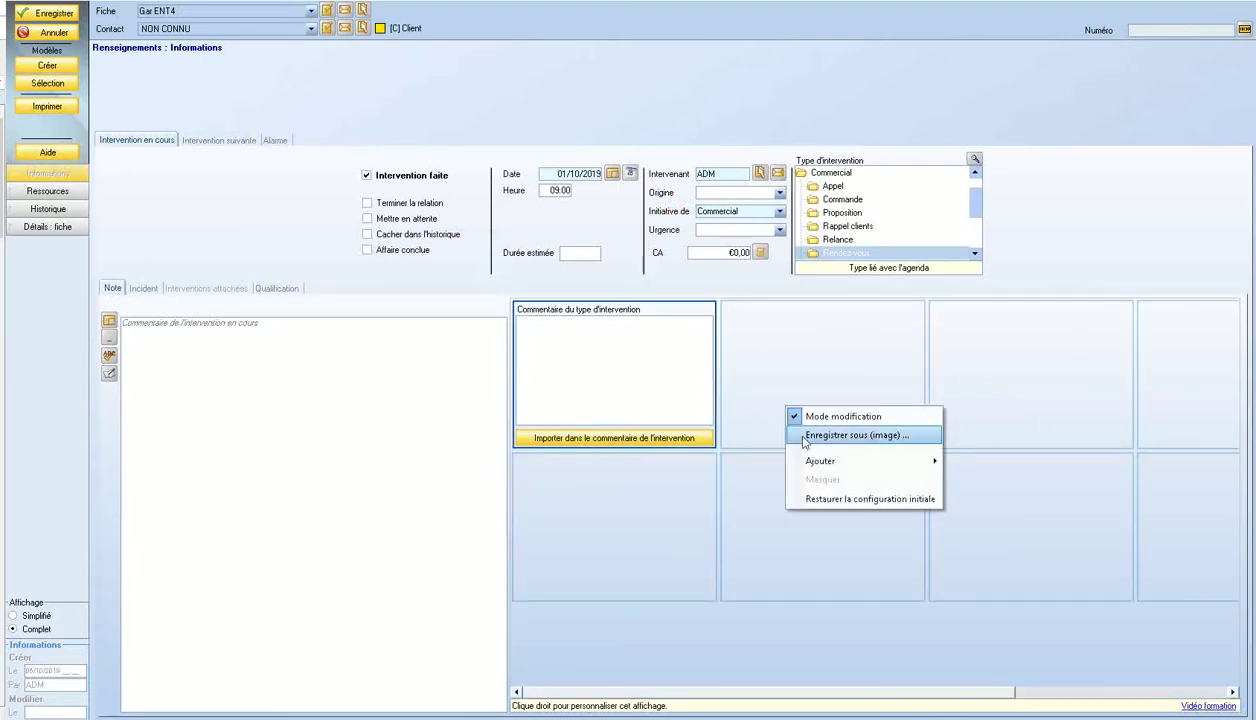
{"action": "mouse_move", "coordinate": [822, 461]}
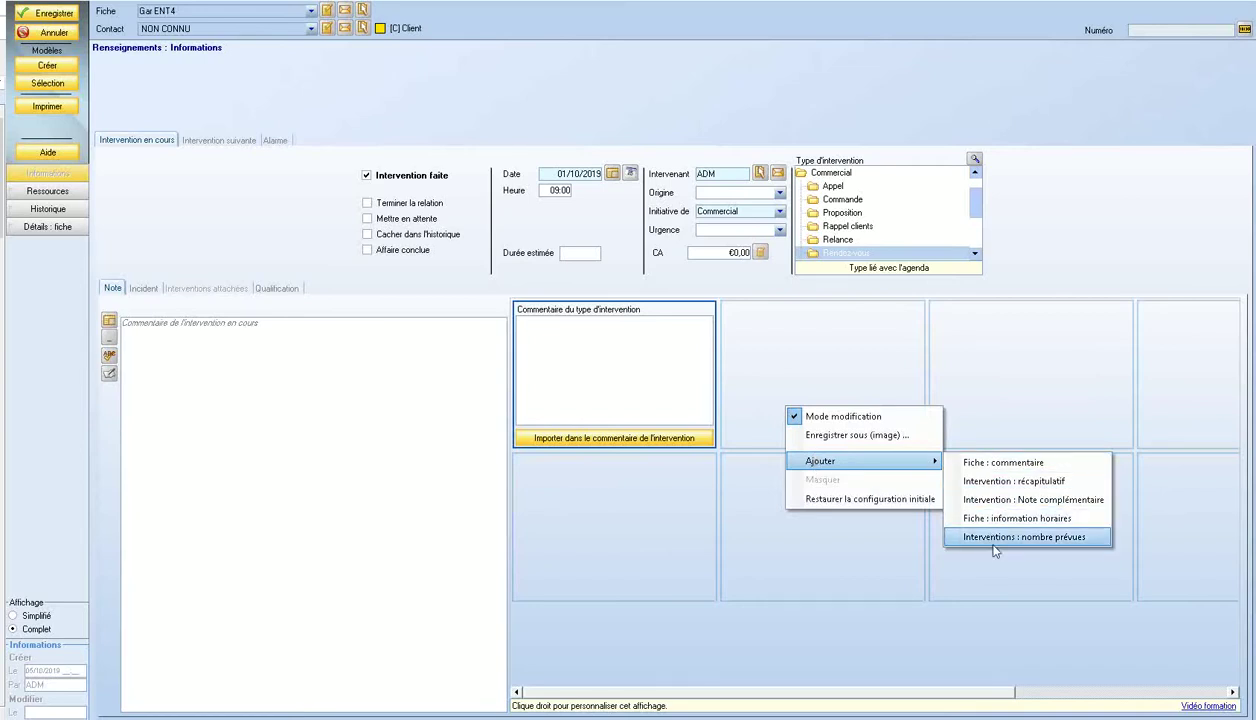
{"action": "left_click", "coordinate": [857, 418]}
- Set the following intervention's date to 07/10/2019 and refresh the chart of planned interventions
{"action": "left_click", "coordinate": [222, 142]}
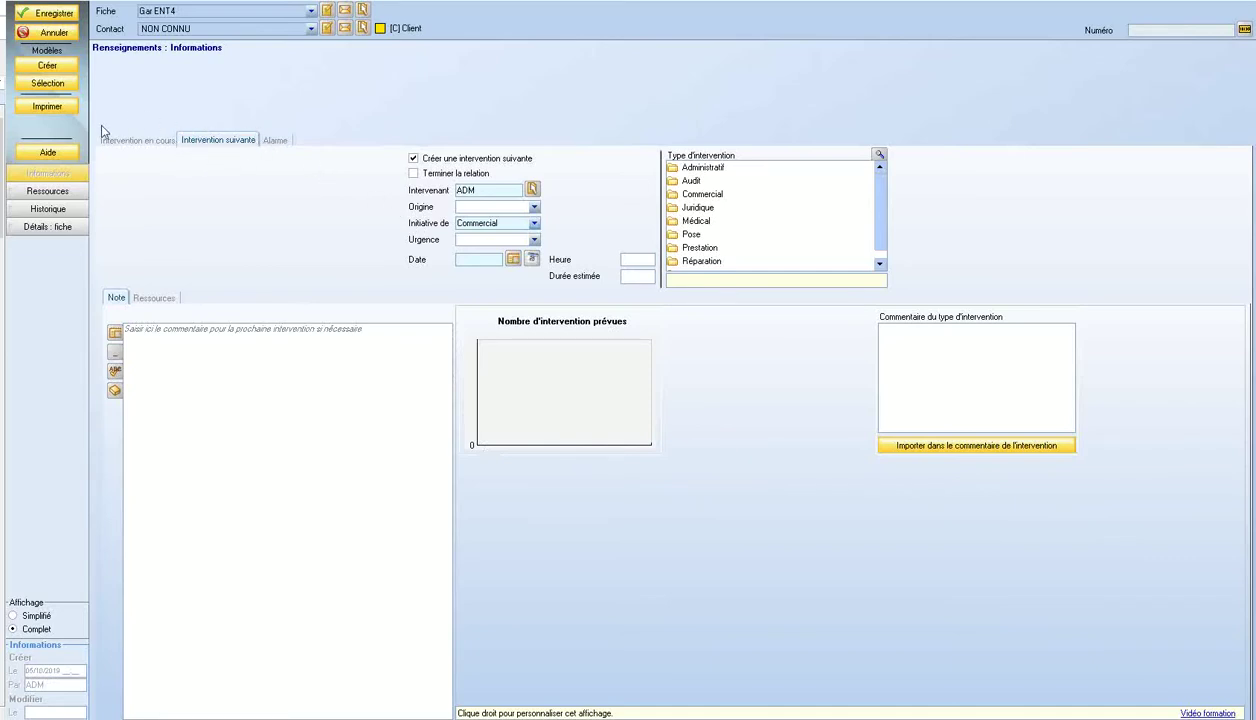
{"action": "left_click", "coordinate": [513, 259]}
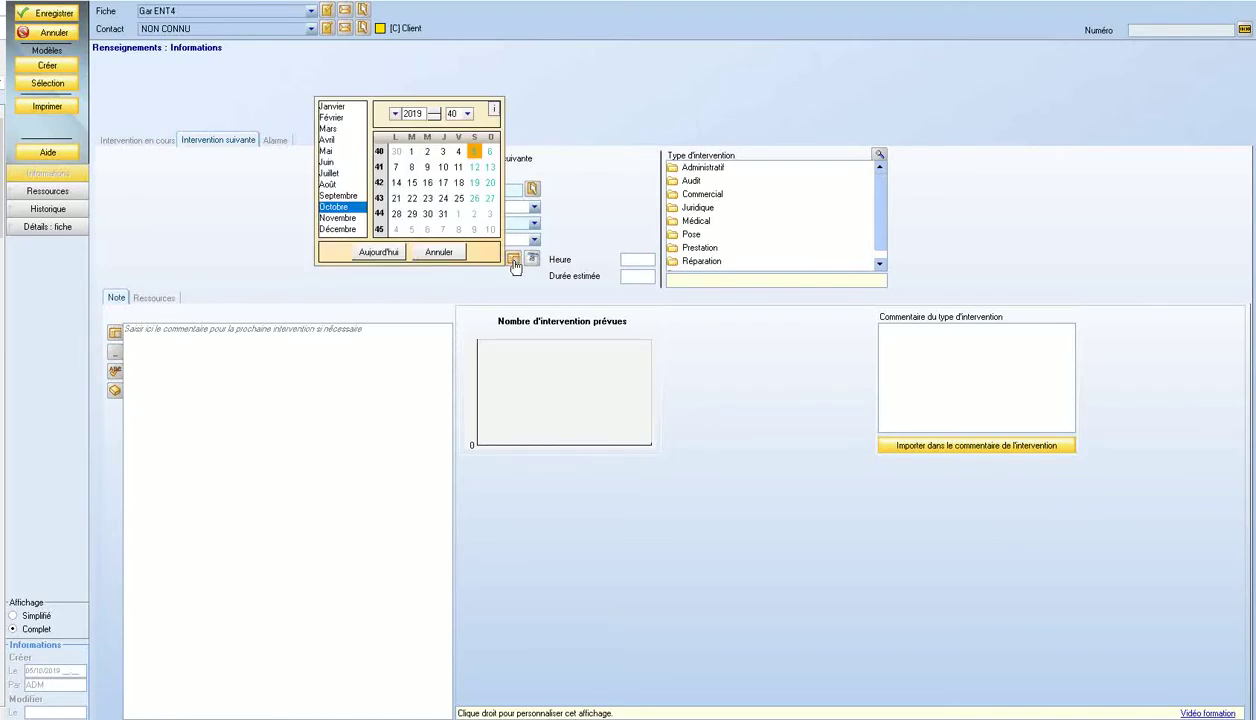
{"action": "left_click", "coordinate": [397, 167]}
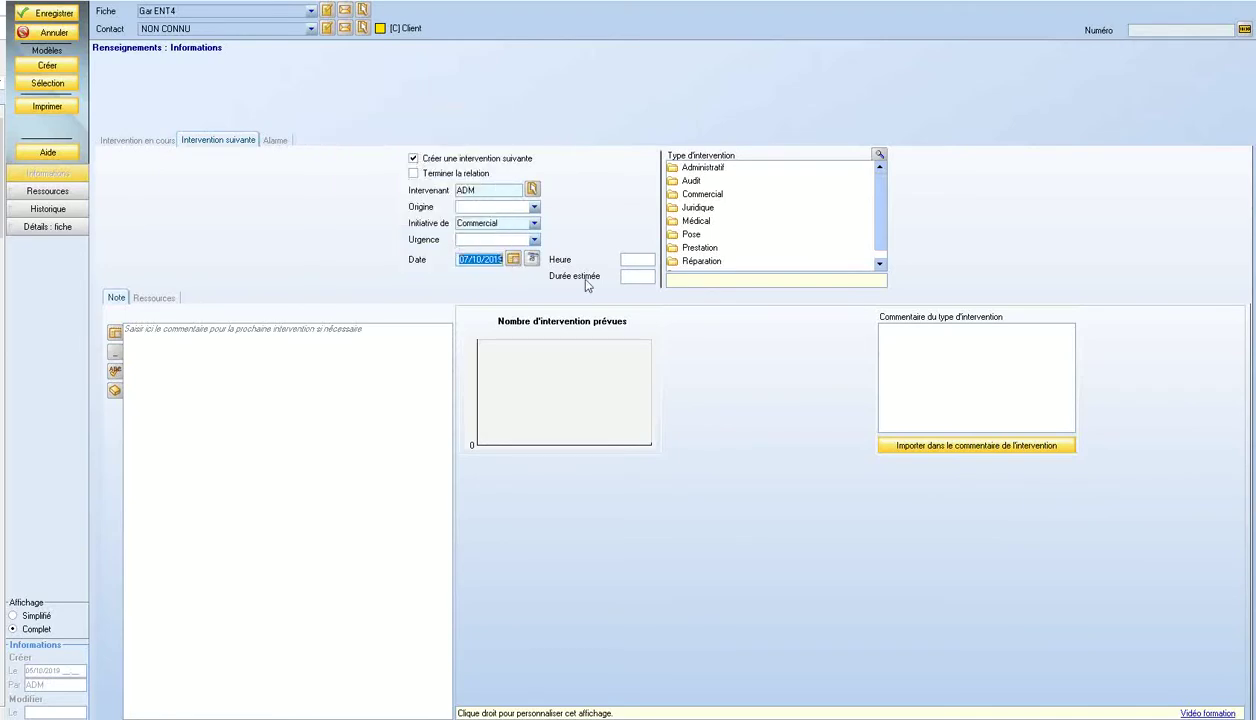
{"action": "left_click", "coordinate": [625, 261]}
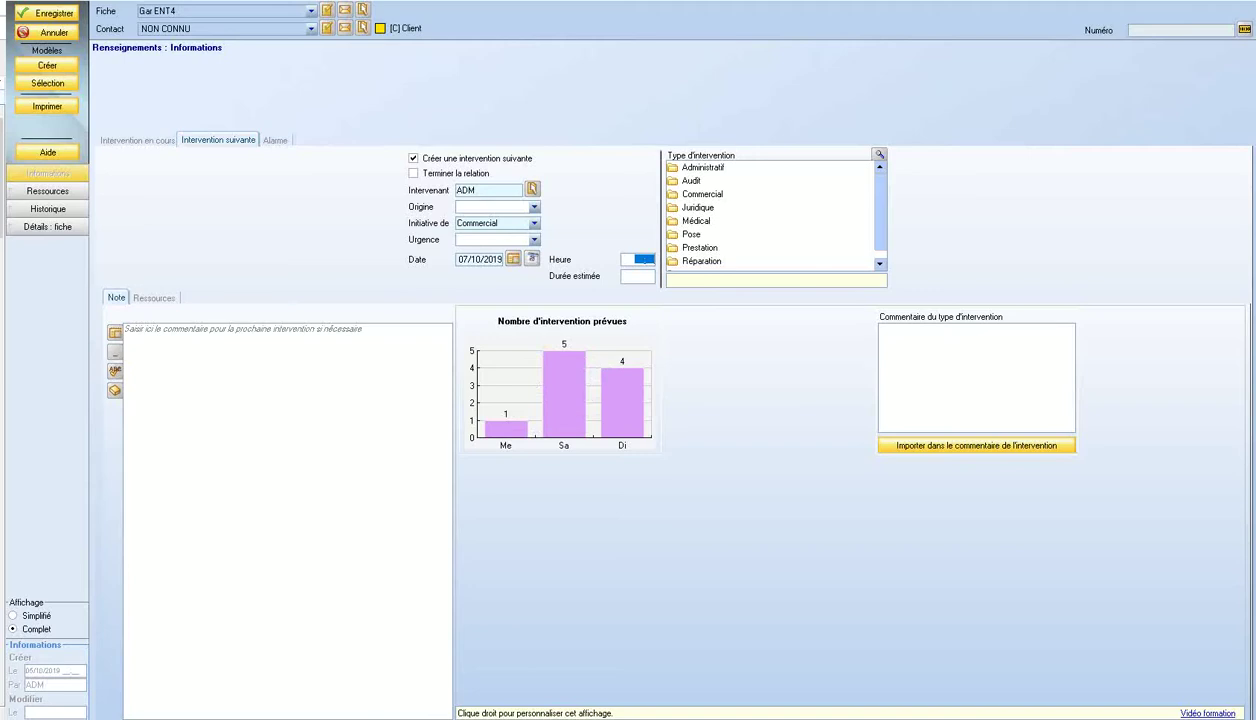
{"action": "key", "text": "Tab"}
- Remove the done mark from the current intervention and show its available origins
{"action": "left_click", "coordinate": [146, 142]}
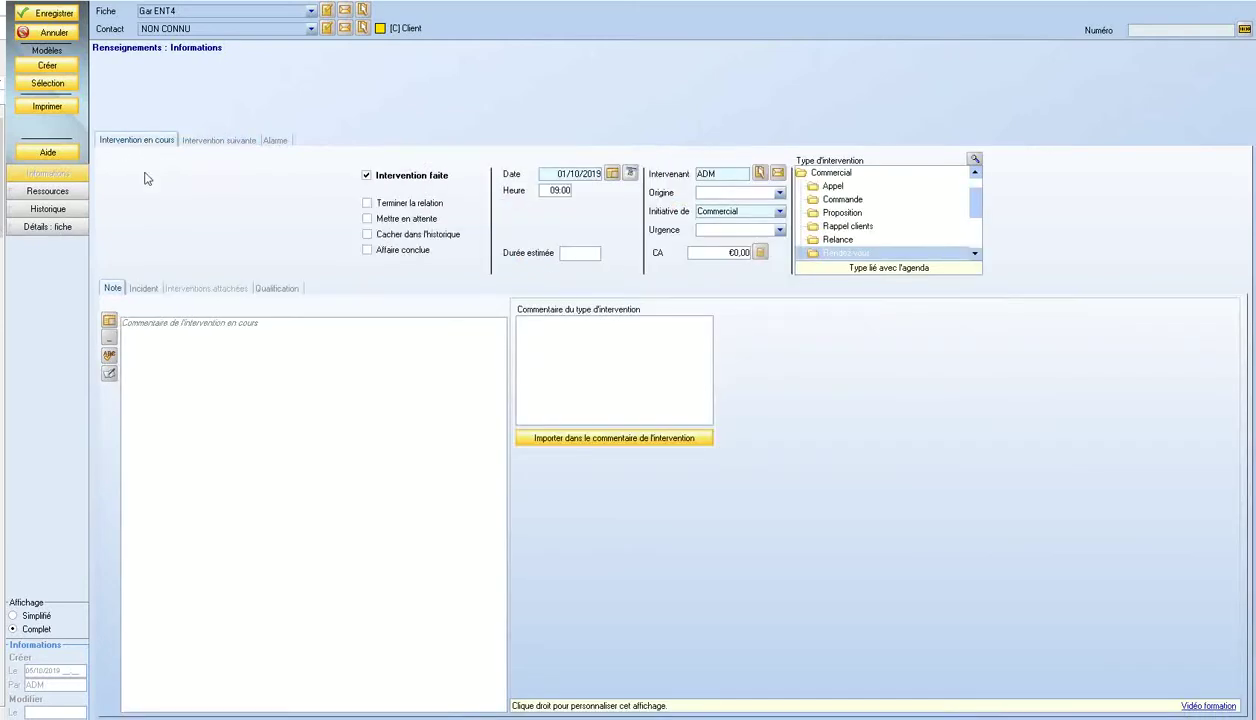
{"action": "left_click", "coordinate": [431, 178]}
{"action": "left_click", "coordinate": [729, 193]}
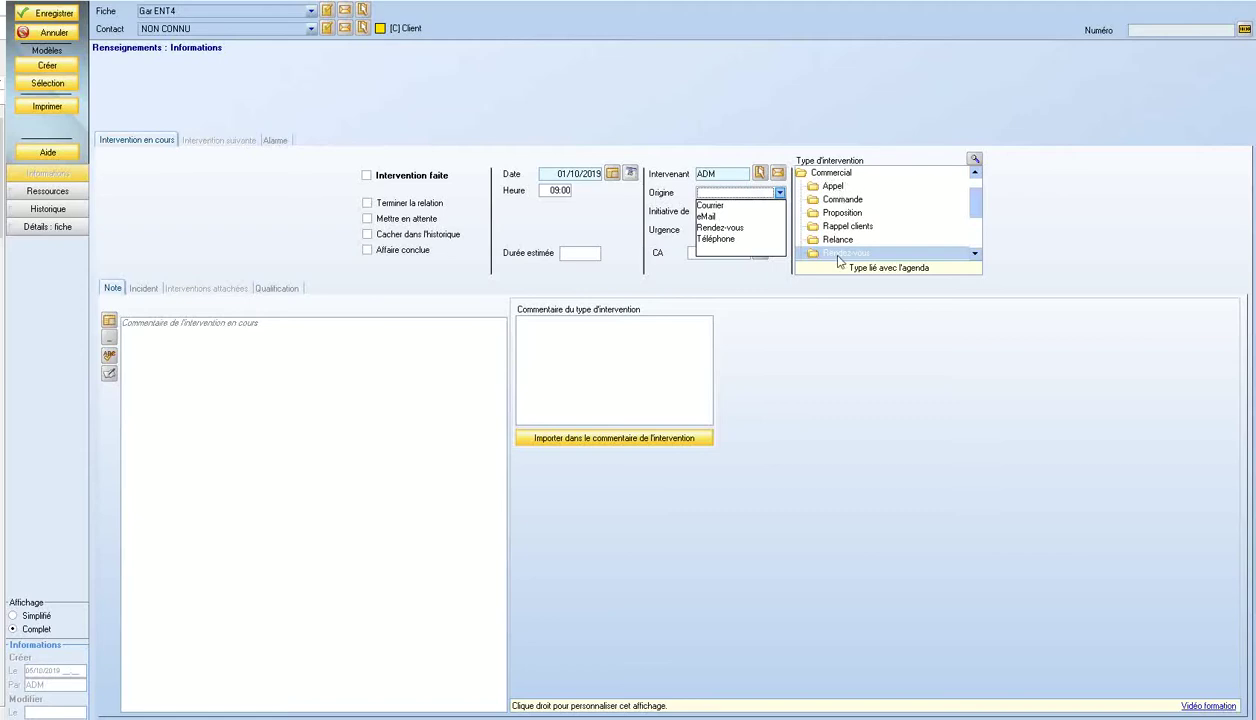
- Browse the enlarged list of intervention types, expanding Pose, Prestation and Réparation to review their subtypes
{"action": "left_click", "coordinate": [970, 204]}
{"action": "left_click_drag", "start_coordinate": [970, 214], "coordinate": [975, 231]}
{"action": "left_click", "coordinate": [974, 159]}
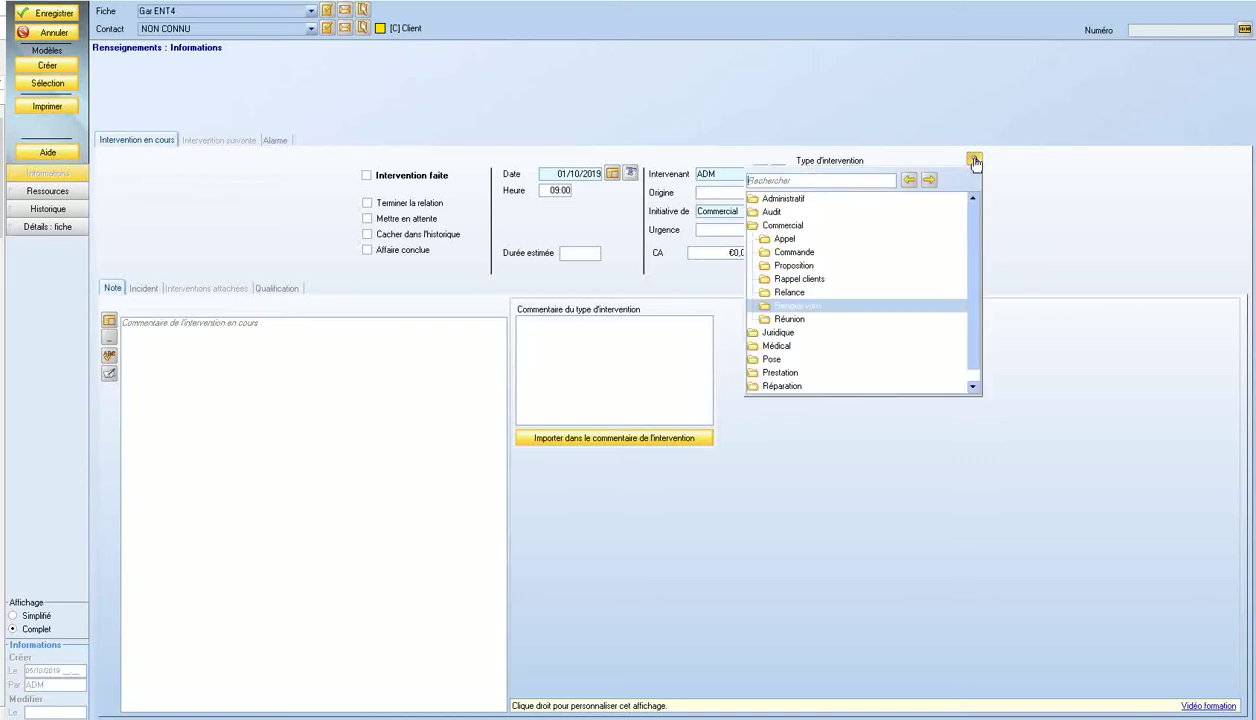
{"action": "left_click", "coordinate": [757, 358]}
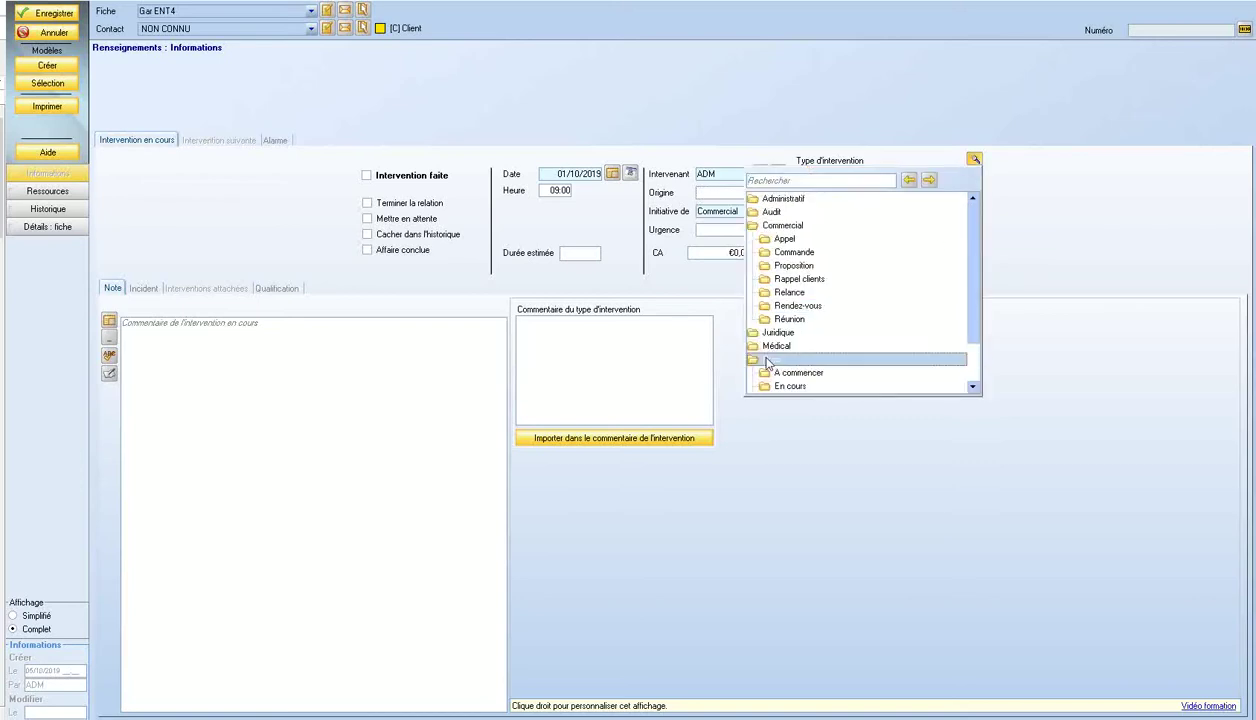
{"action": "left_click", "coordinate": [860, 366]}
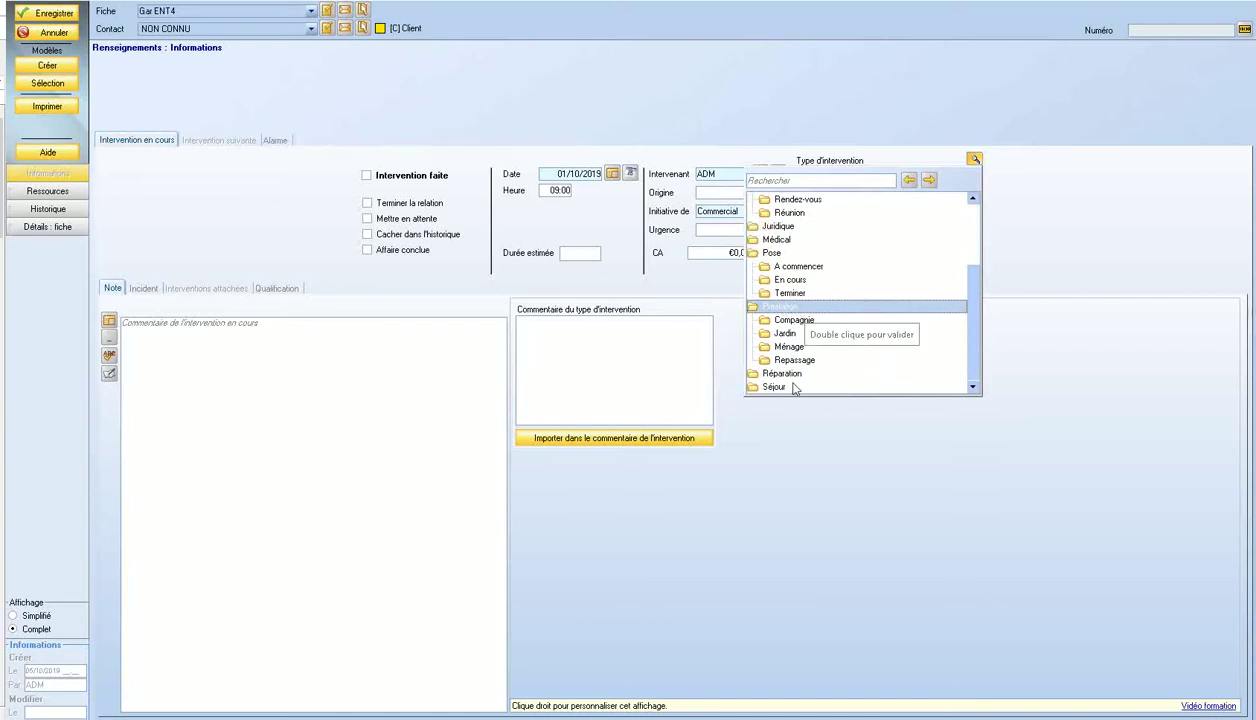
{"action": "left_click", "coordinate": [820, 374]}
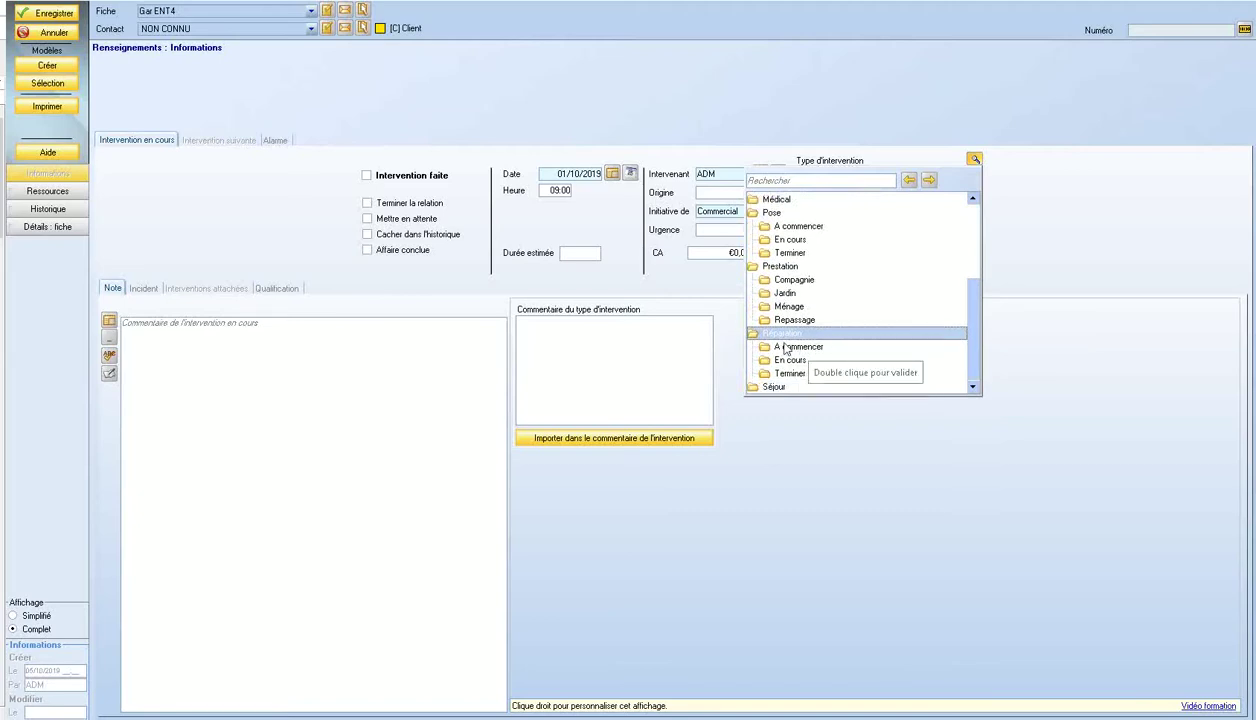
{"action": "left_click", "coordinate": [652, 197]}
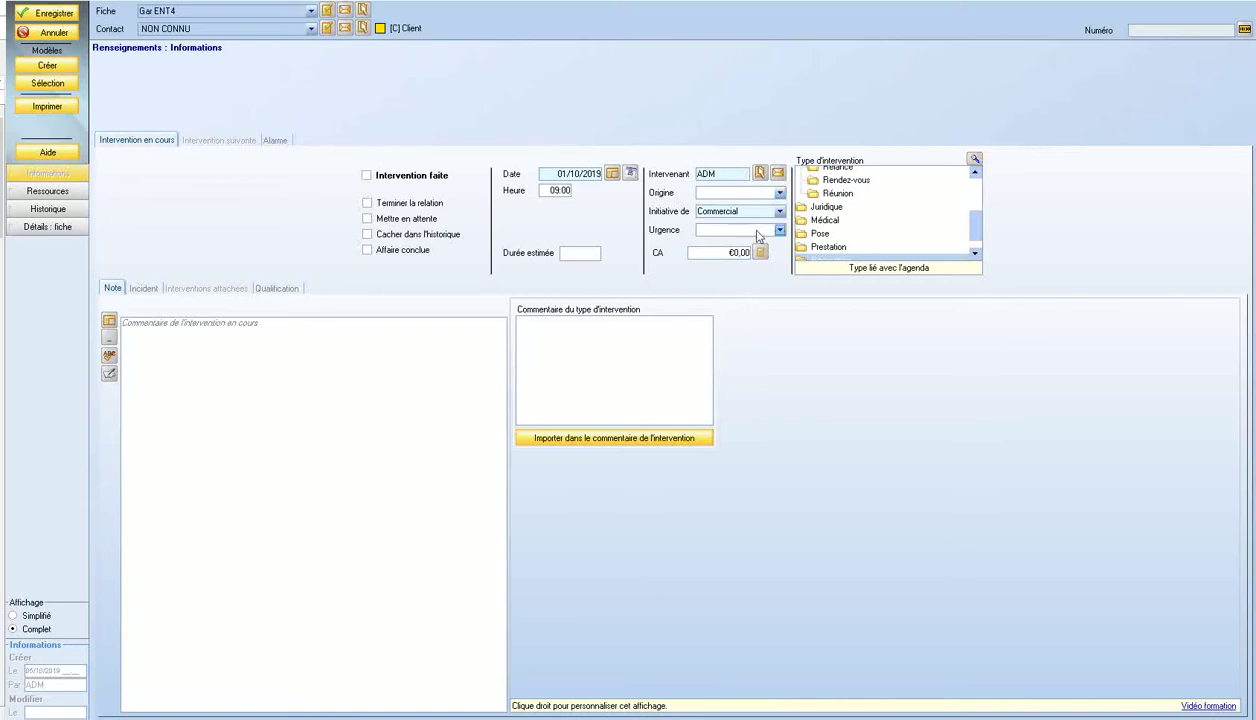
- Cancel the current intervention for Gar ENT4 without saving it, returning to the agenda
{"action": "left_click", "coordinate": [47, 37]}
{"action": "left_click", "coordinate": [722, 415]}
{"action": "left_click", "coordinate": [46, 36]}
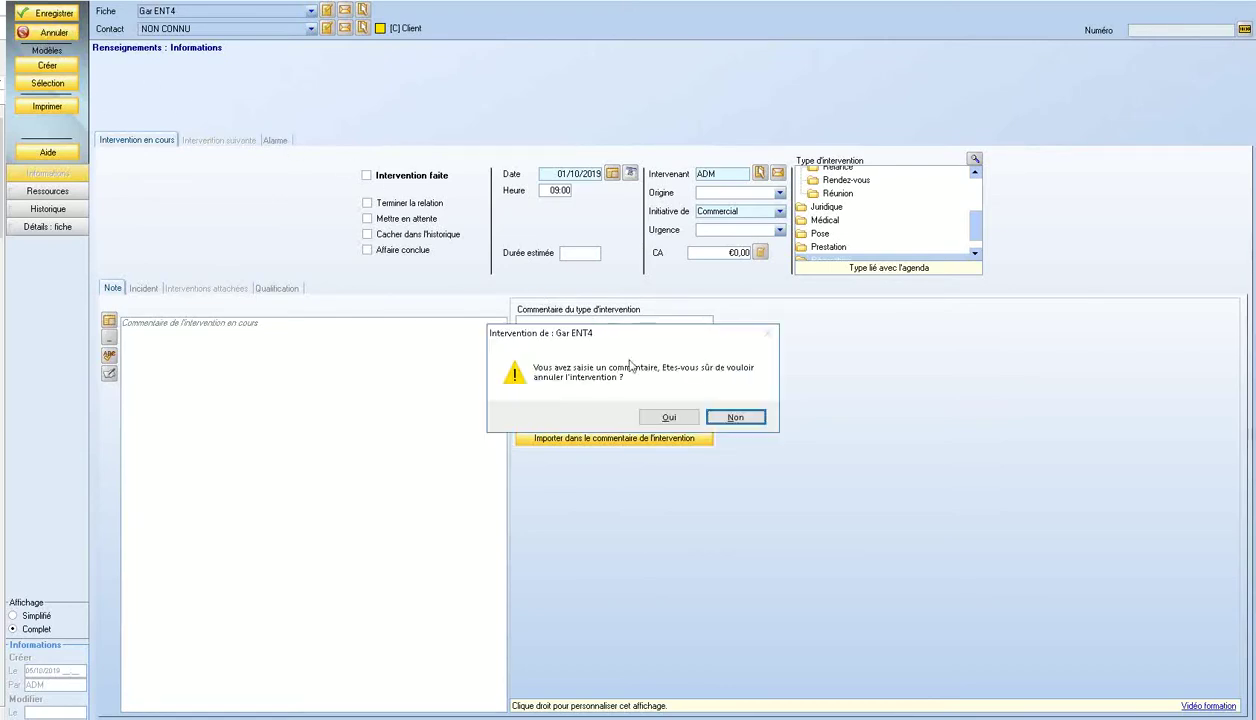
{"action": "left_click", "coordinate": [686, 419]}
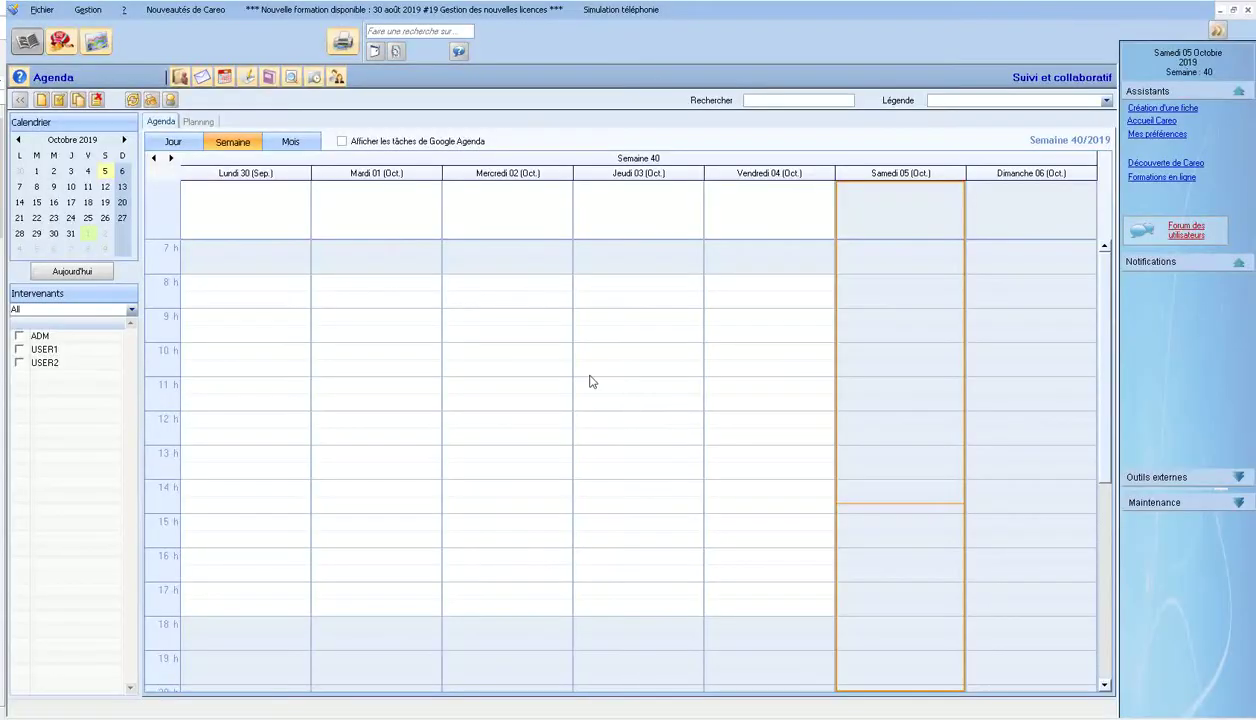
- Review the Intervention options in the database settings, including Activation des origines
{"action": "left_click", "coordinate": [44, 10]}
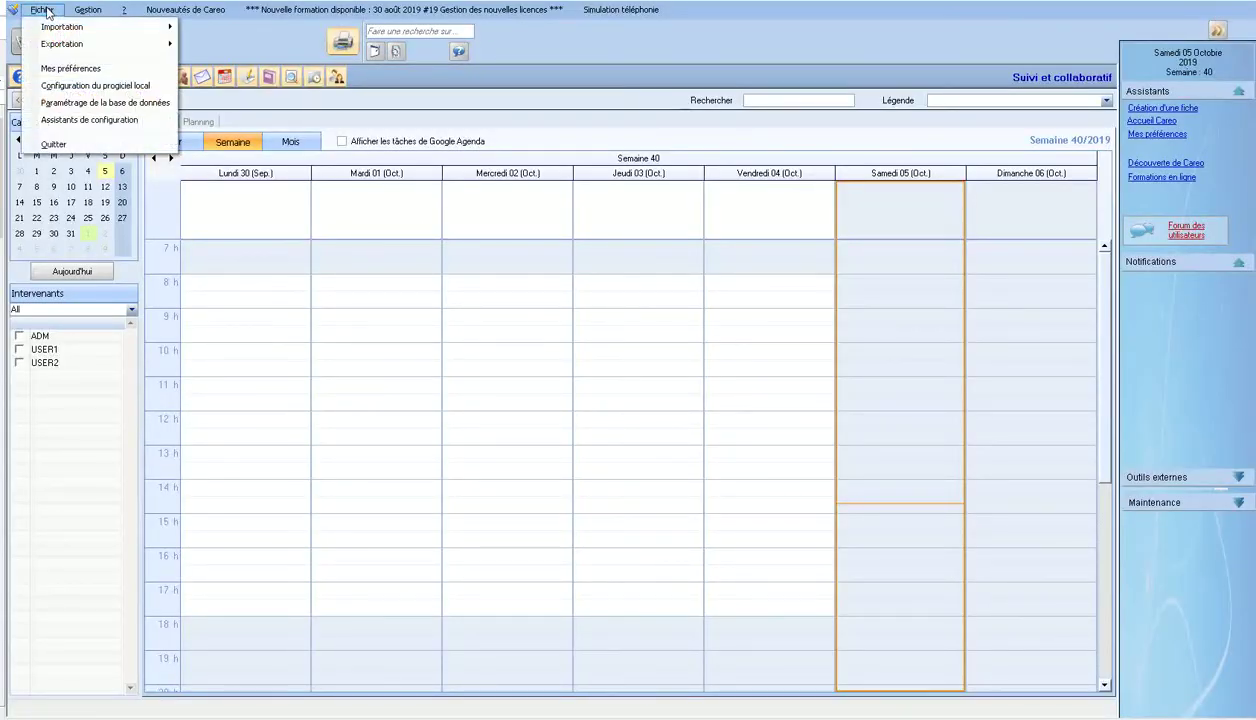
{"action": "left_click", "coordinate": [156, 106]}
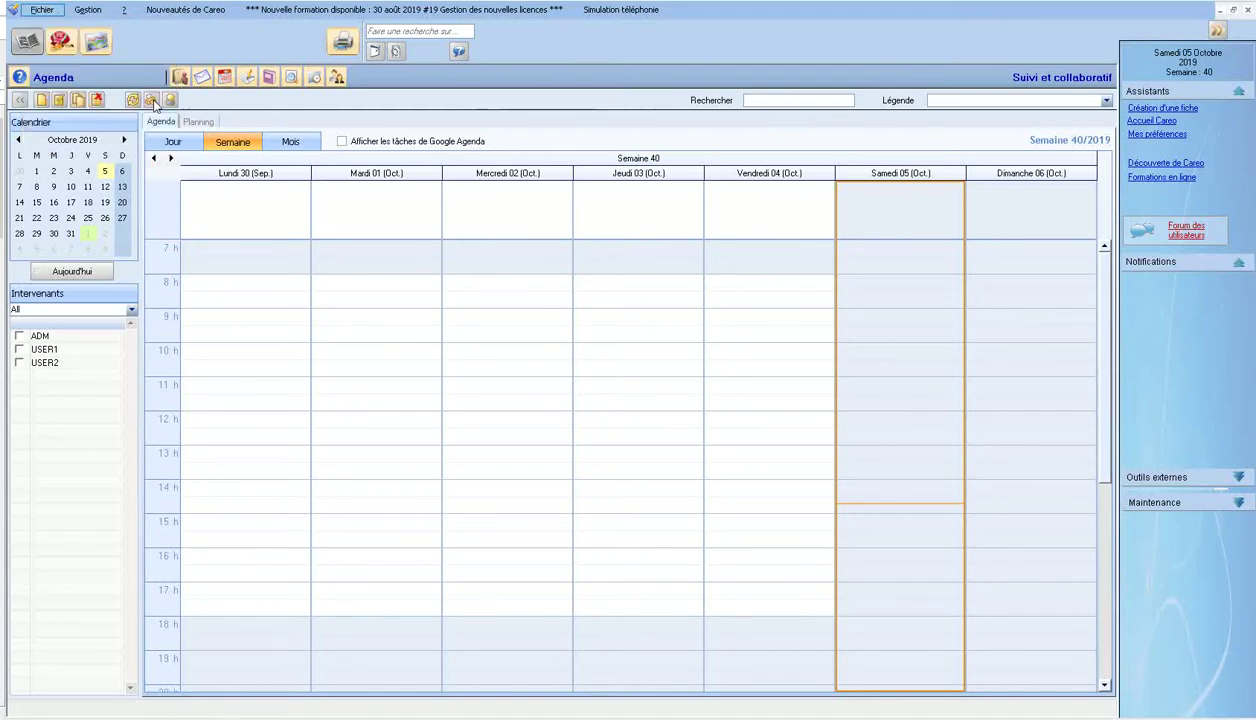
{"action": "left_click", "coordinate": [459, 216]}
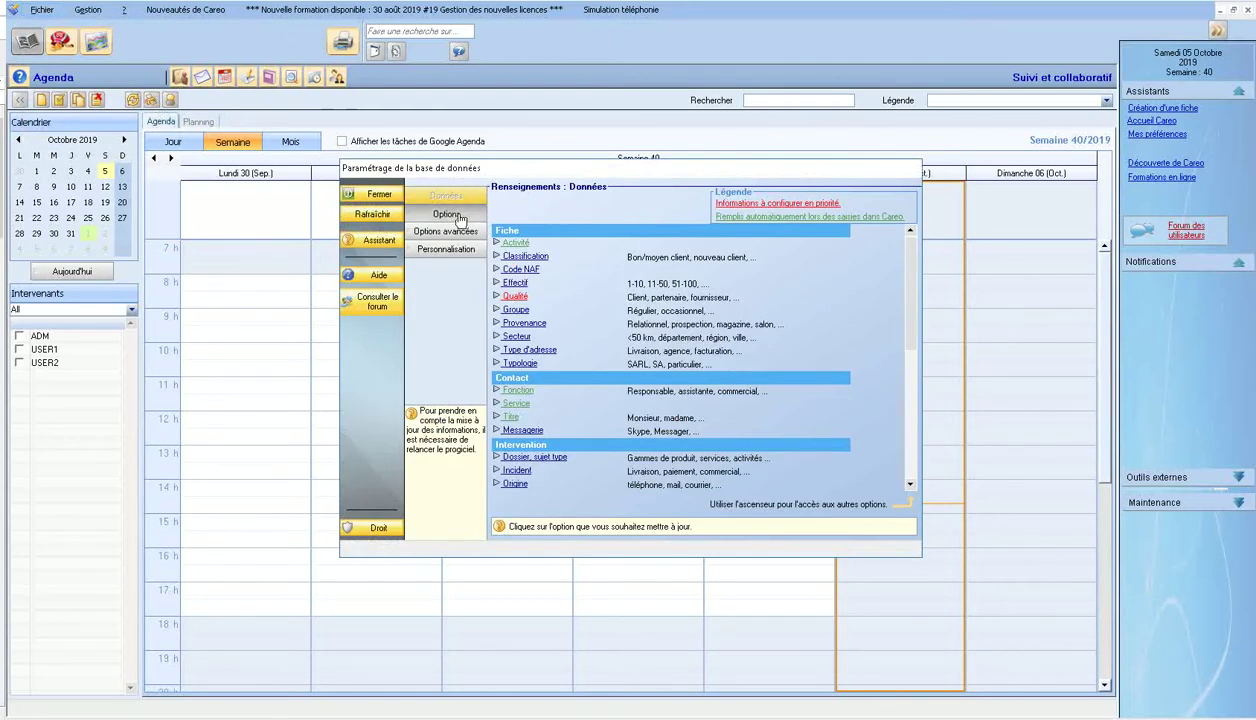
{"action": "left_click_drag", "start_coordinate": [904, 239], "coordinate": [905, 356]}
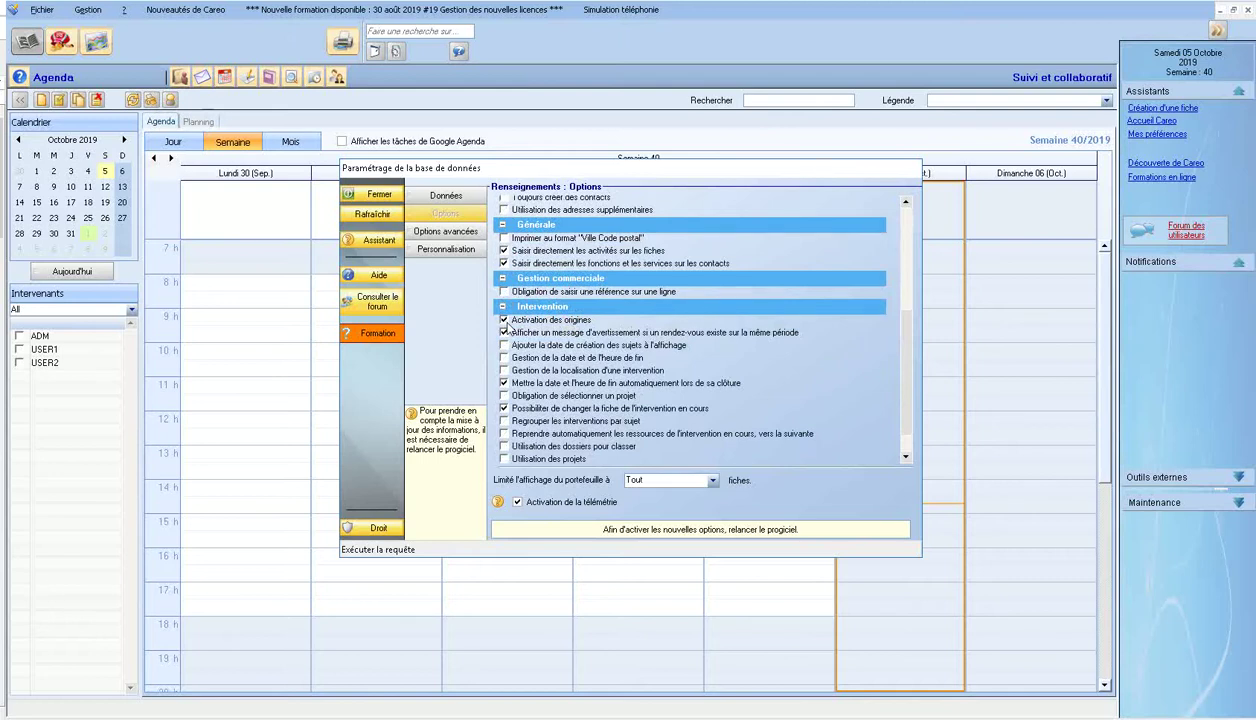
- Examine the list of intervention origins in the database settings' data section and close the settings without changing it
{"action": "left_click", "coordinate": [449, 197]}
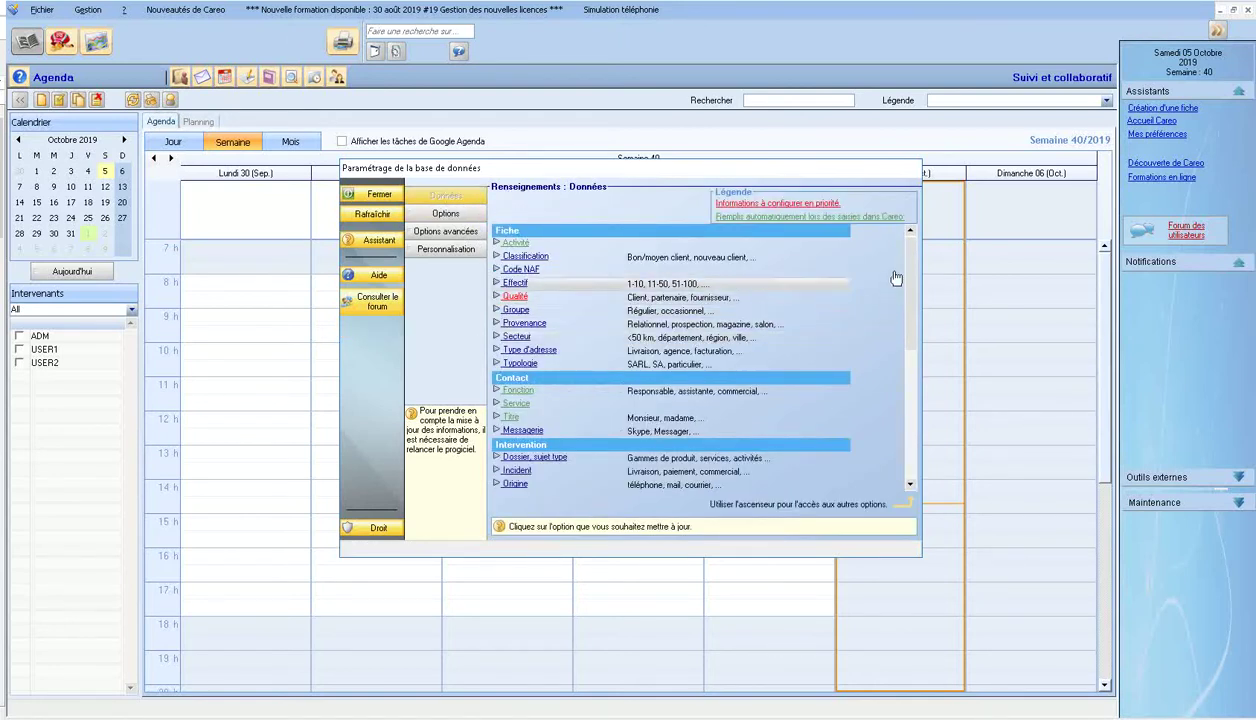
{"action": "scroll", "coordinate": [913, 268], "scroll_direction": "down", "scroll_amount": 1}
{"action": "scroll", "coordinate": [913, 268], "scroll_direction": "down", "scroll_amount": 3}
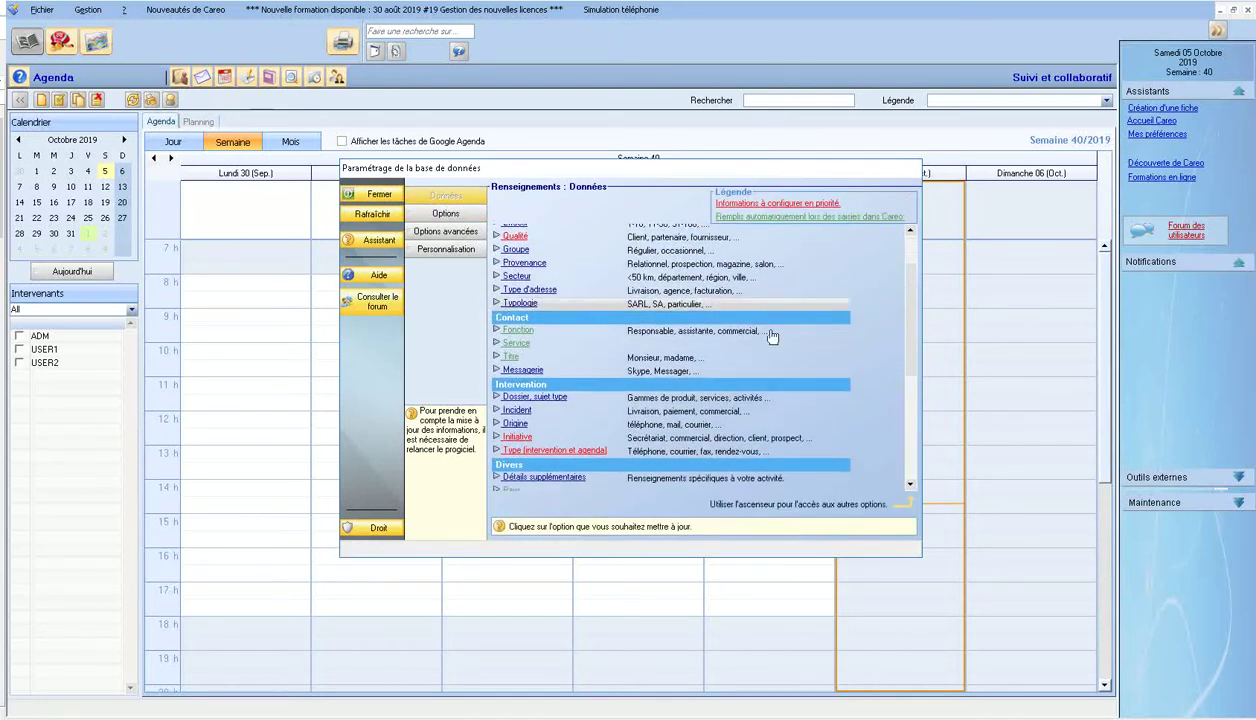
{"action": "left_click", "coordinate": [514, 424]}
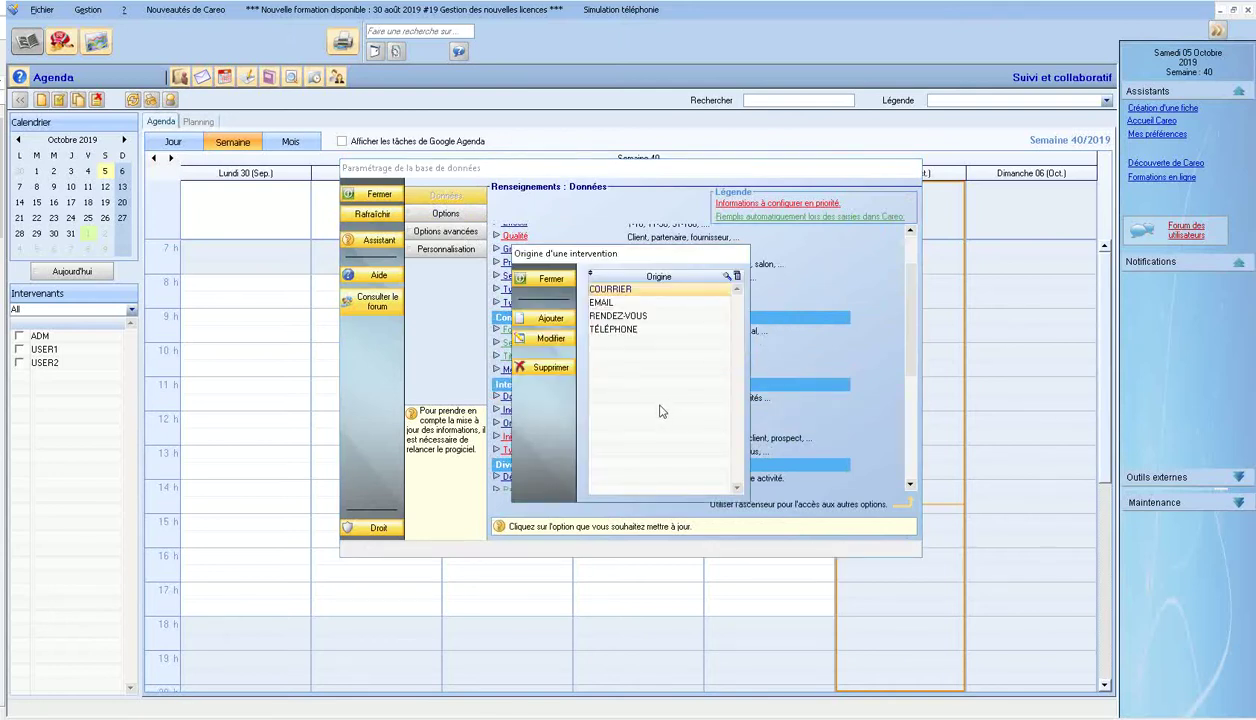
{"action": "left_click", "coordinate": [626, 344]}
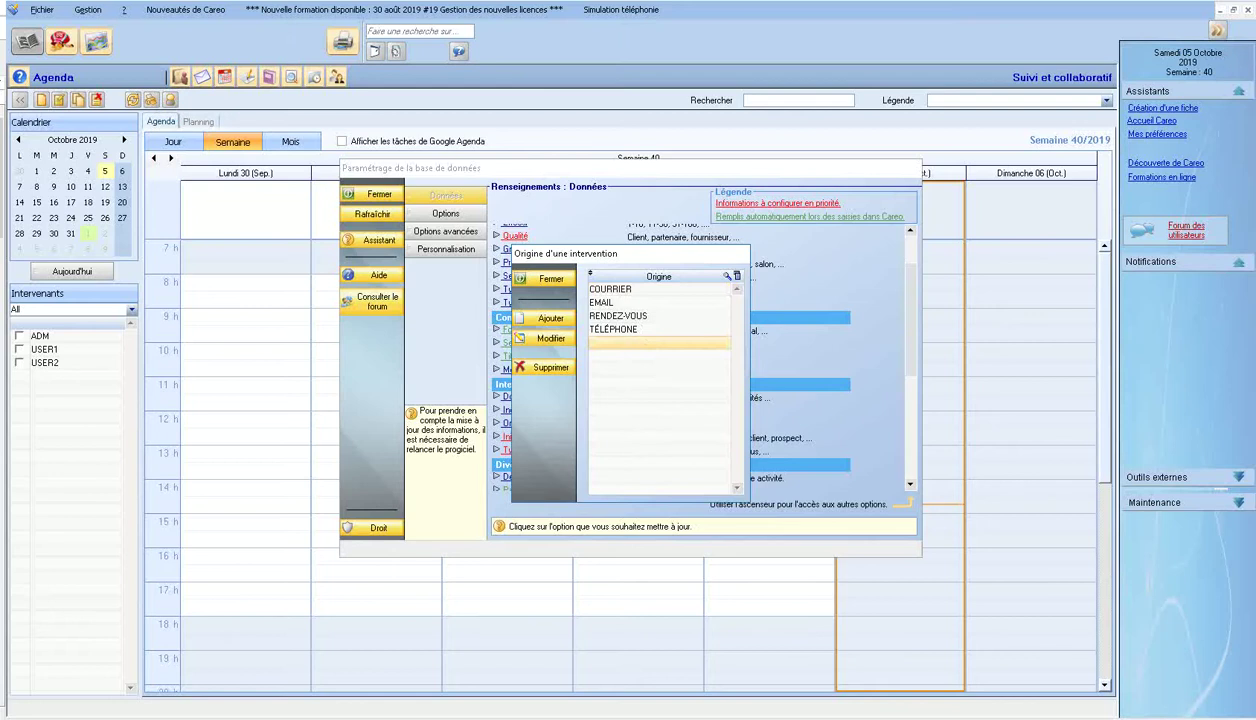
{"action": "left_click", "coordinate": [548, 279]}
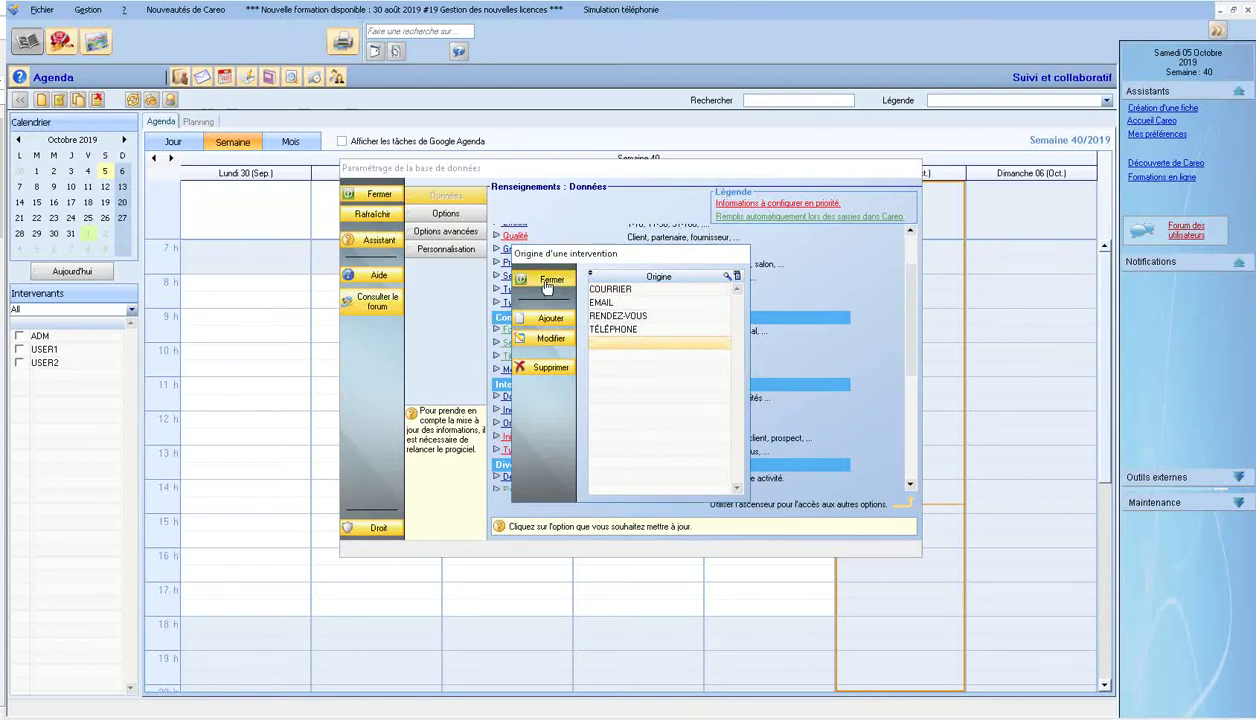
{"action": "left_click", "coordinate": [379, 196]}
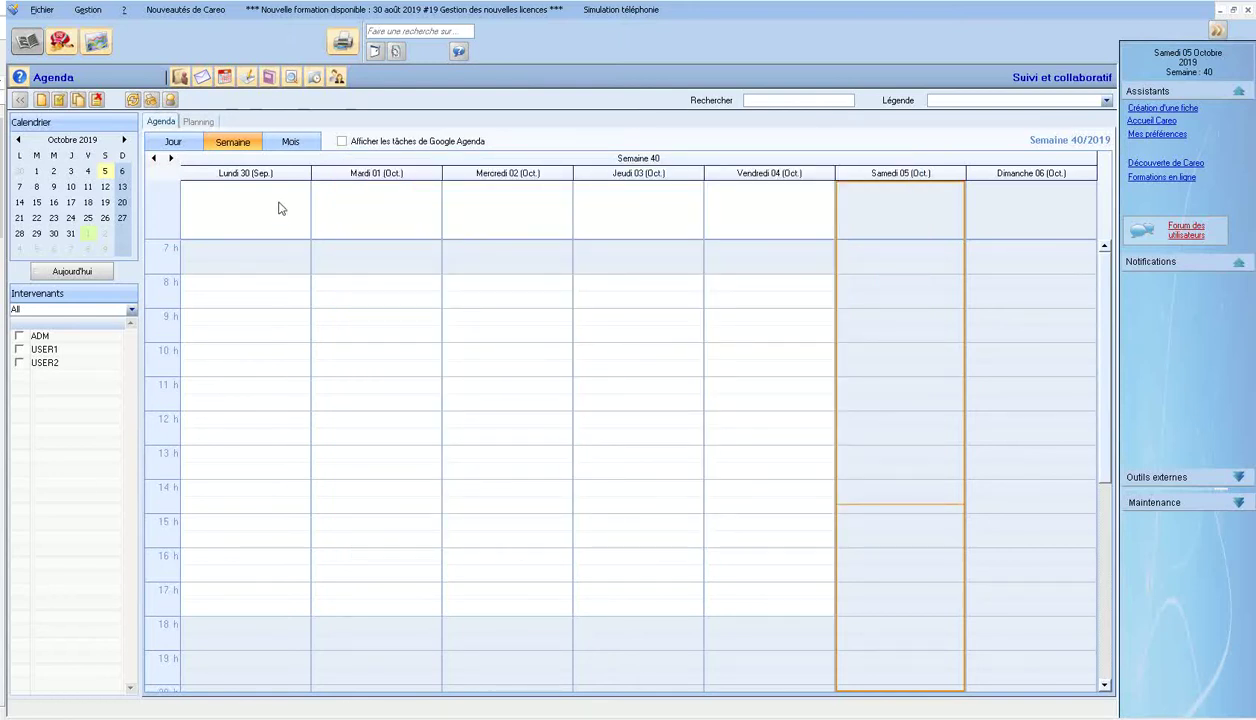
- Open USER2's access rights in the user management and copy the rights of USER1 into them
{"action": "left_click", "coordinate": [92, 12]}
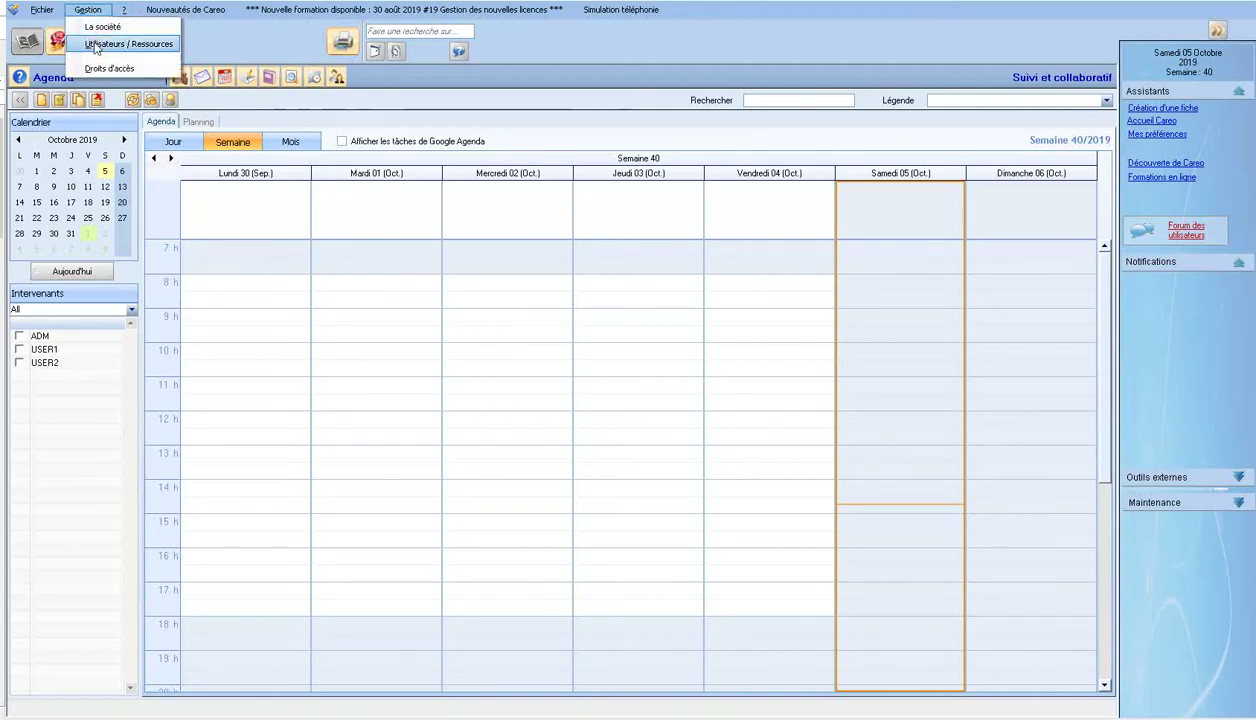
{"action": "left_click", "coordinate": [96, 45]}
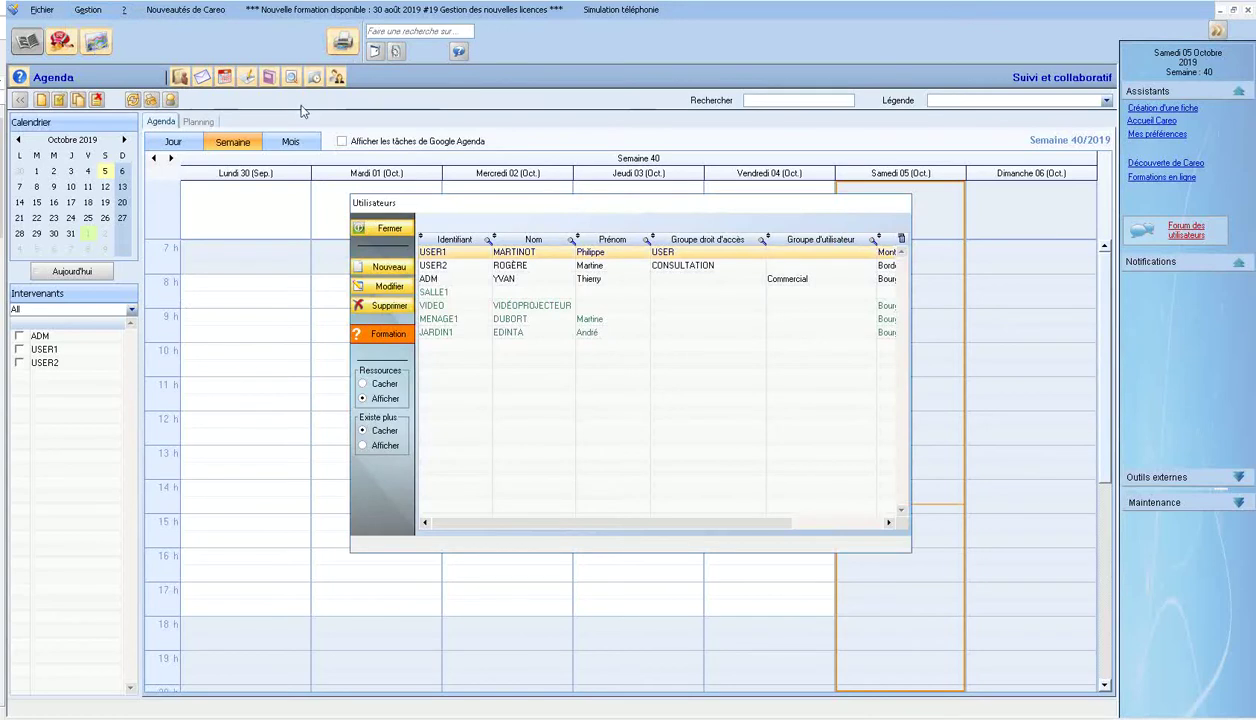
{"action": "left_click", "coordinate": [516, 269]}
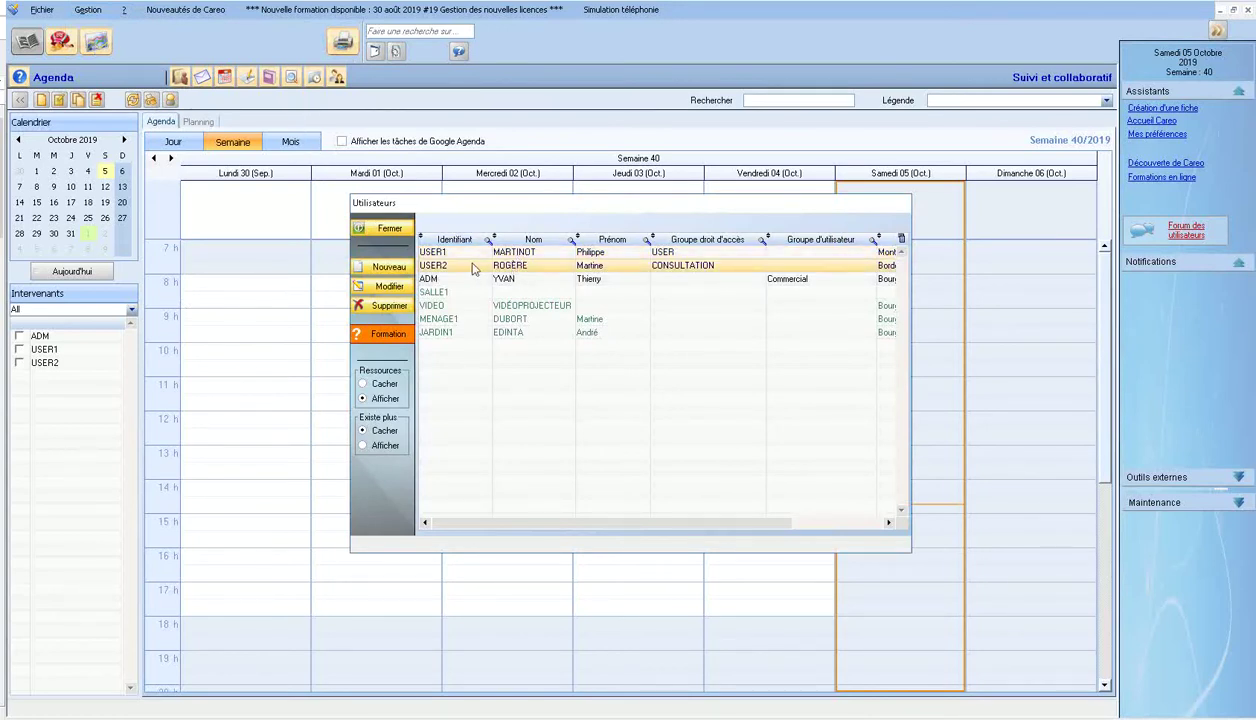
{"action": "left_click", "coordinate": [386, 288]}
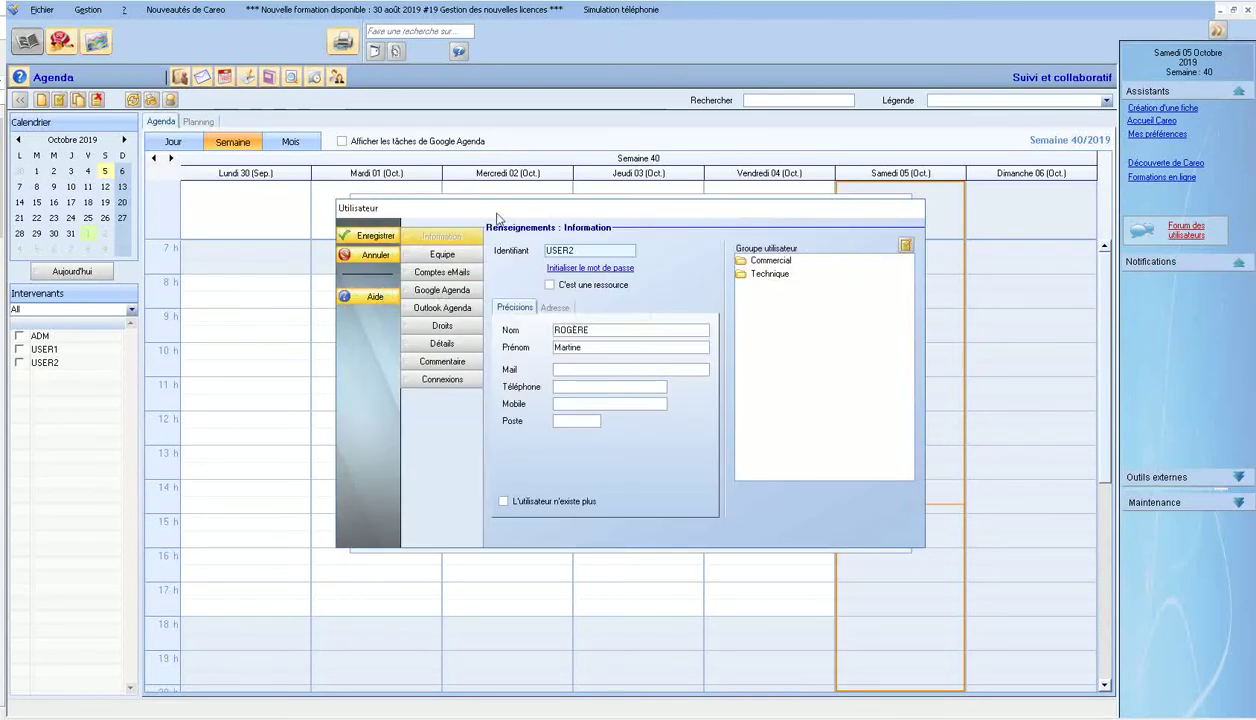
{"action": "left_click", "coordinate": [455, 331]}
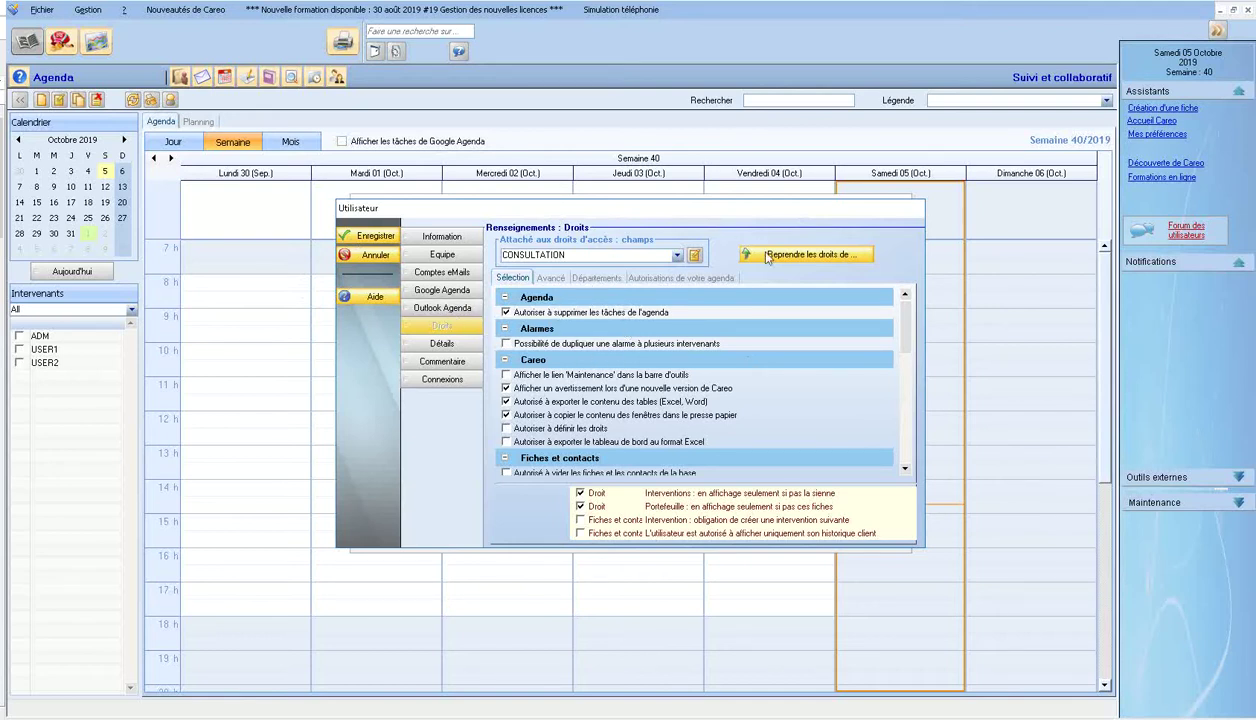
{"action": "left_click", "coordinate": [799, 258]}
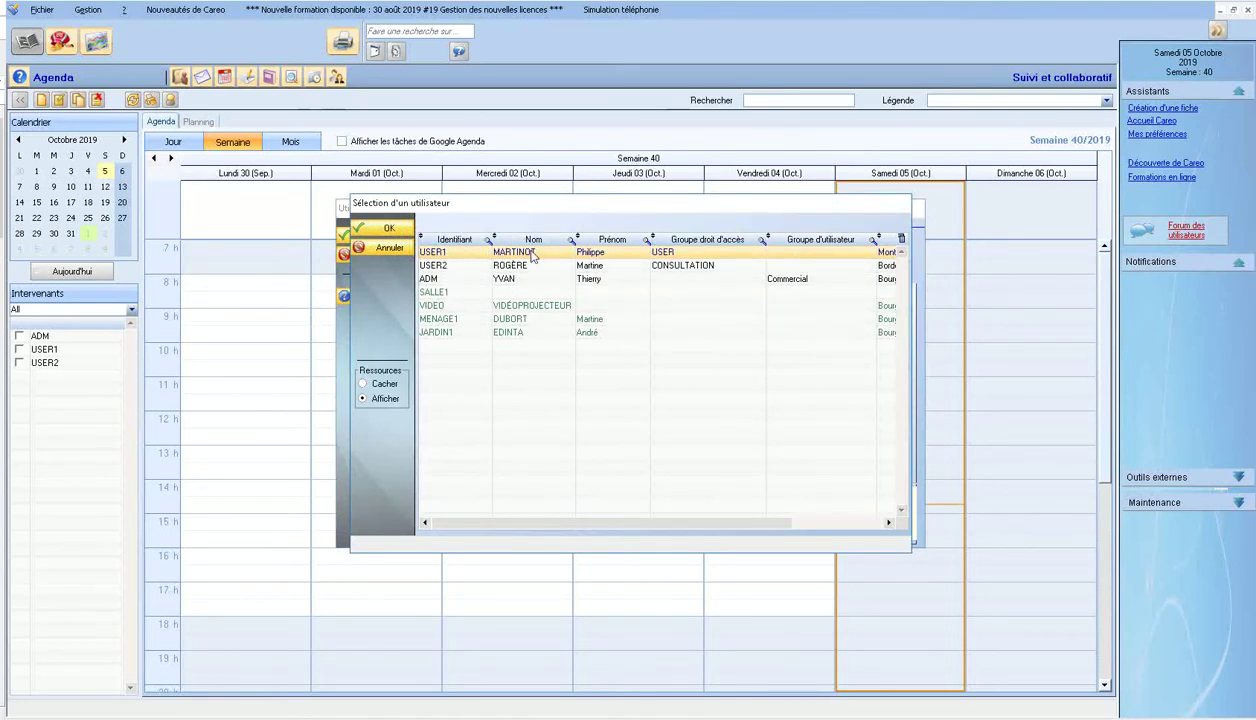
{"action": "left_click", "coordinate": [395, 229]}
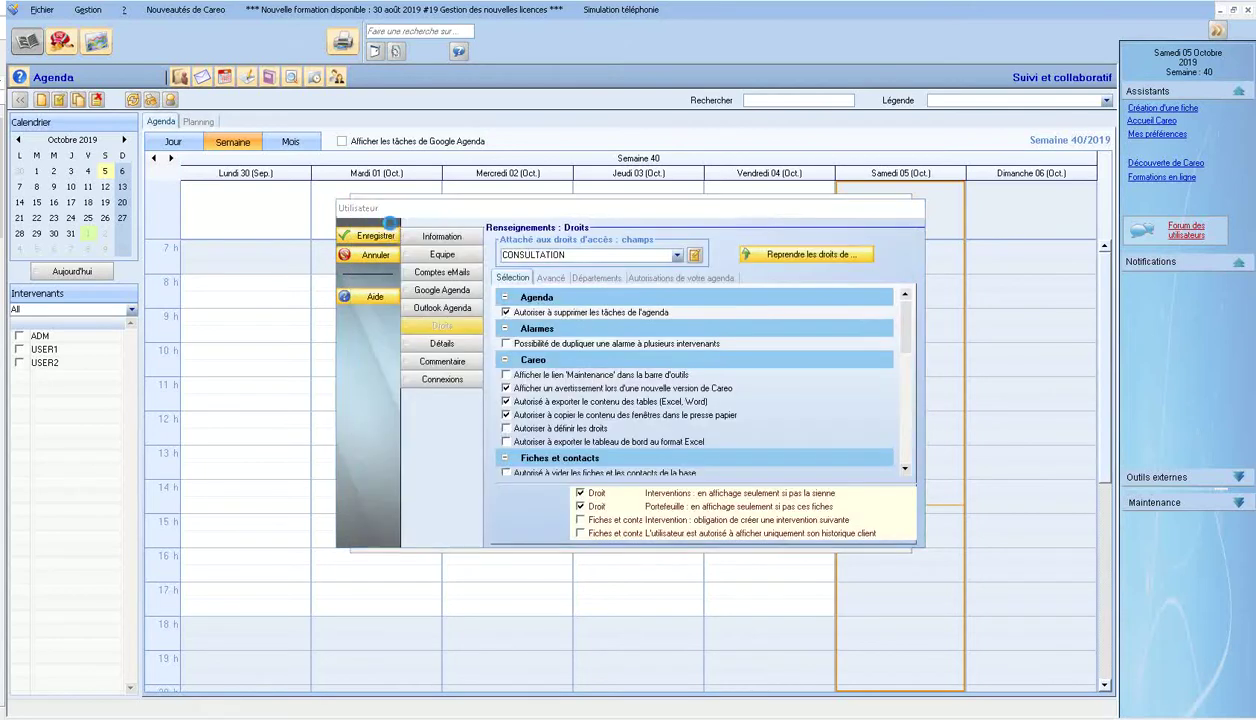
{"action": "left_click", "coordinate": [650, 412]}
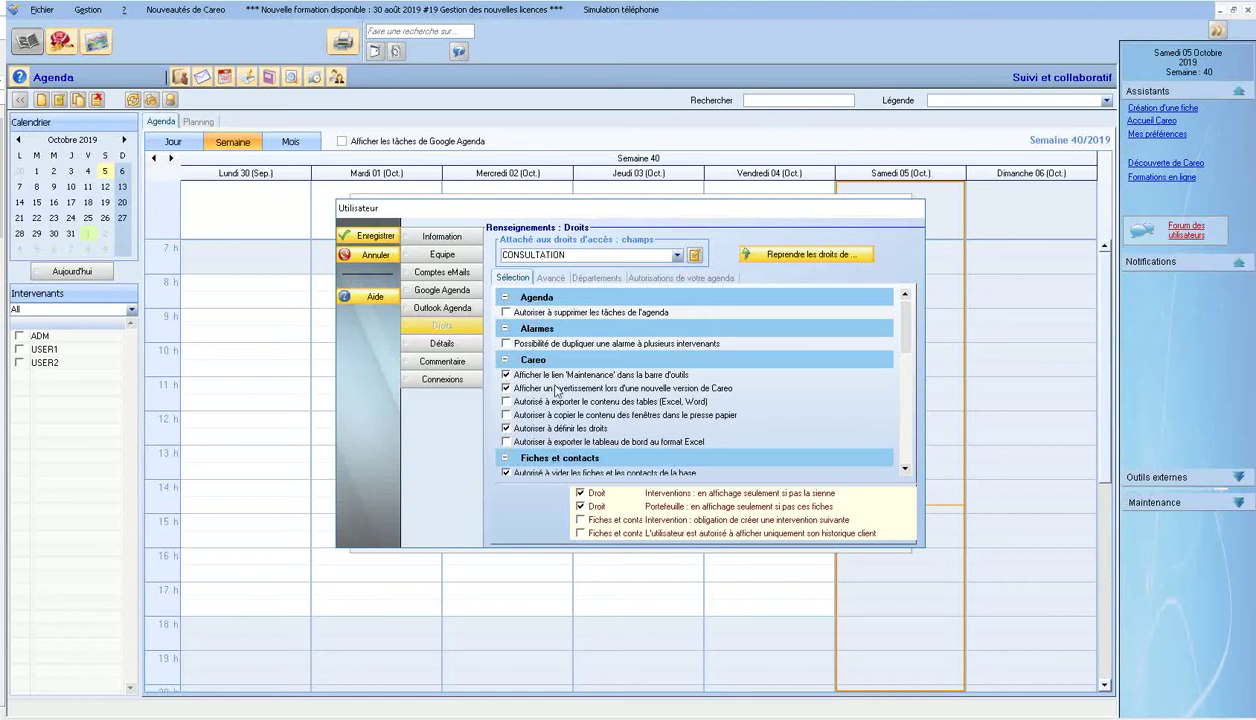
- Add USER1 to the agenda authorizations in USER2's rights
{"action": "left_click", "coordinate": [684, 279]}
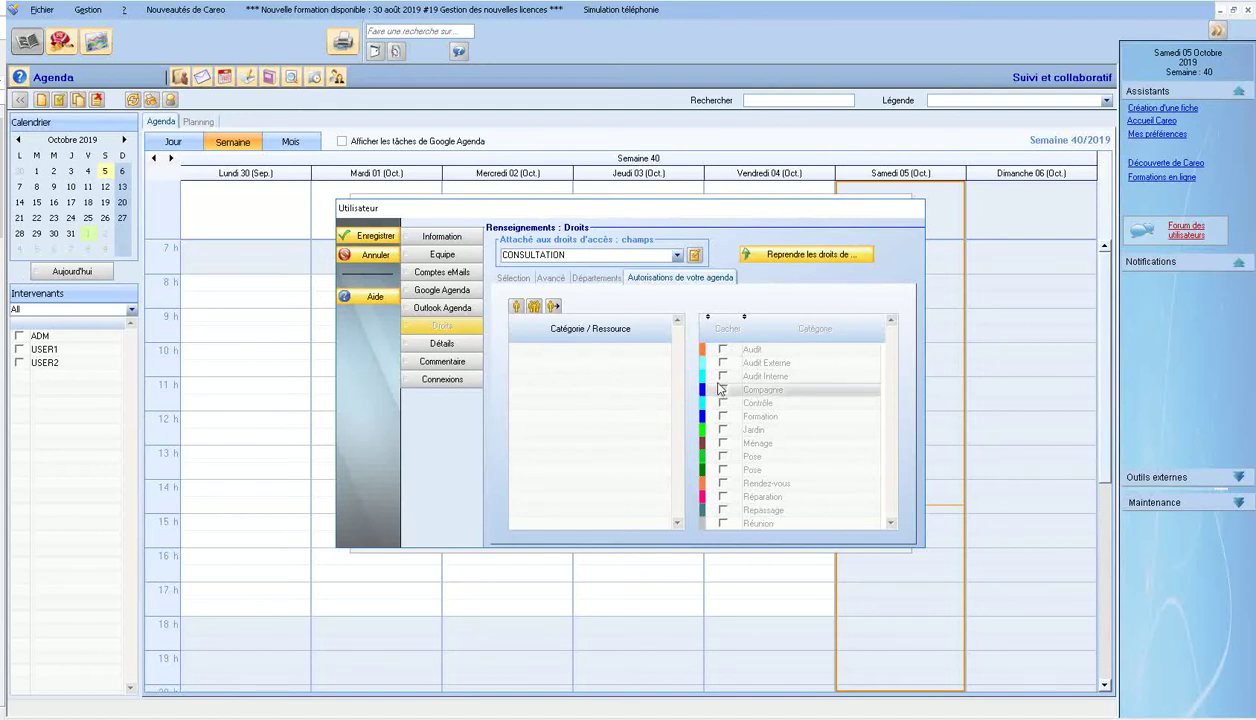
{"action": "left_click", "coordinate": [515, 307]}
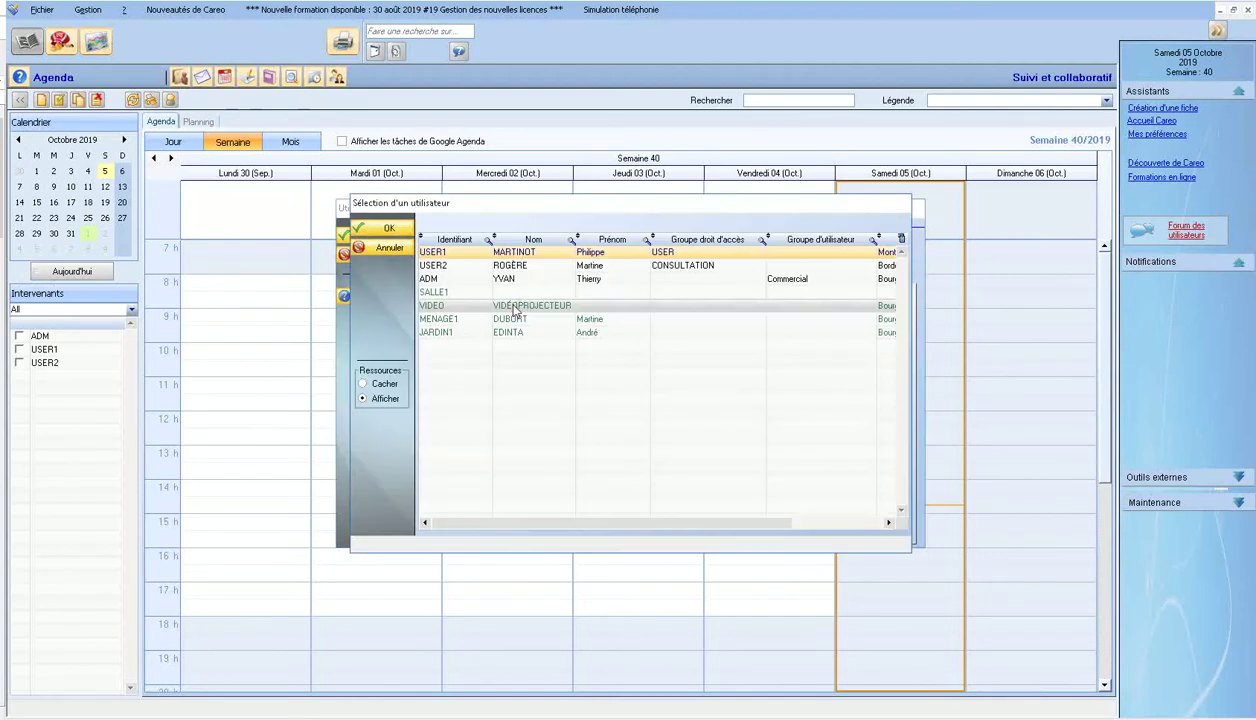
{"action": "left_click", "coordinate": [442, 270]}
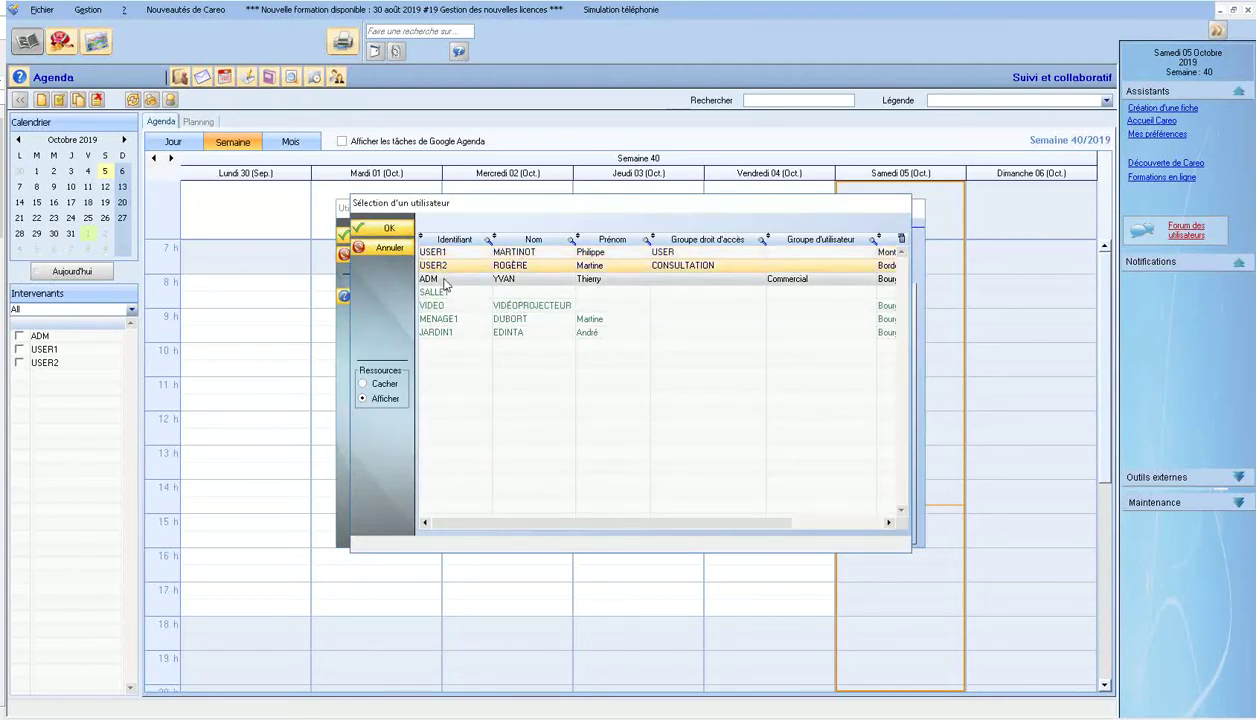
{"action": "left_click", "coordinate": [445, 252]}
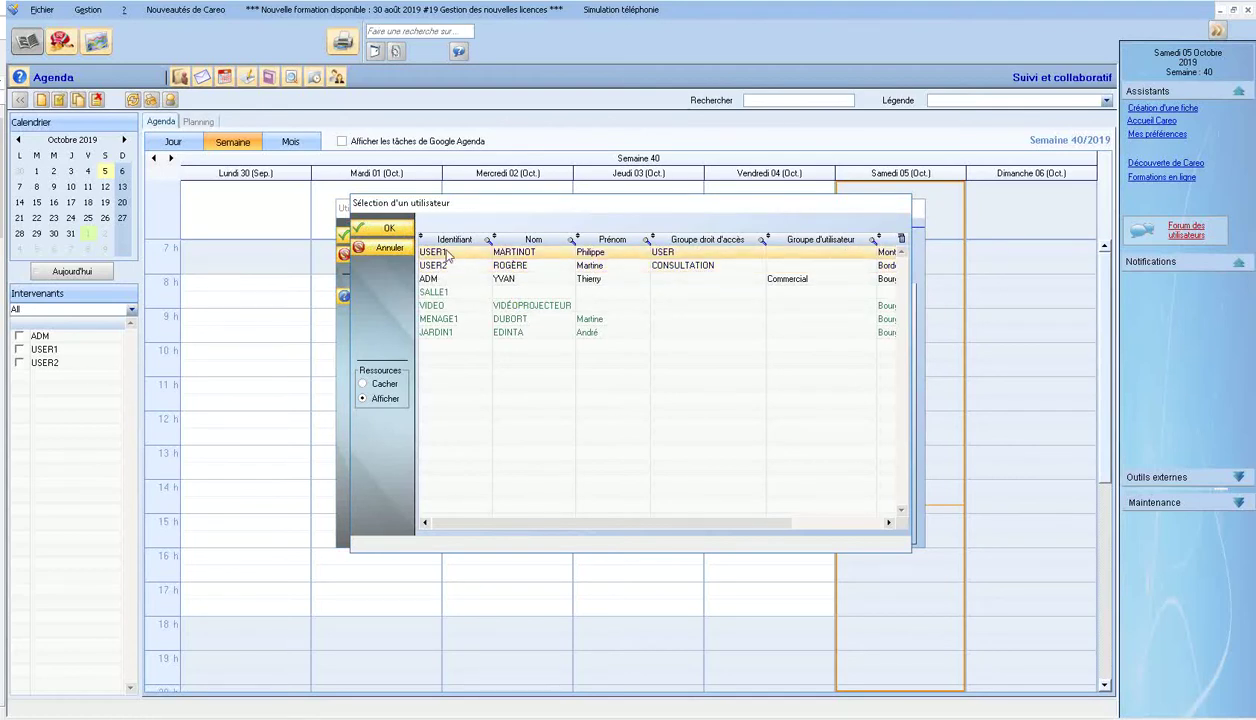
{"action": "left_click", "coordinate": [391, 230]}
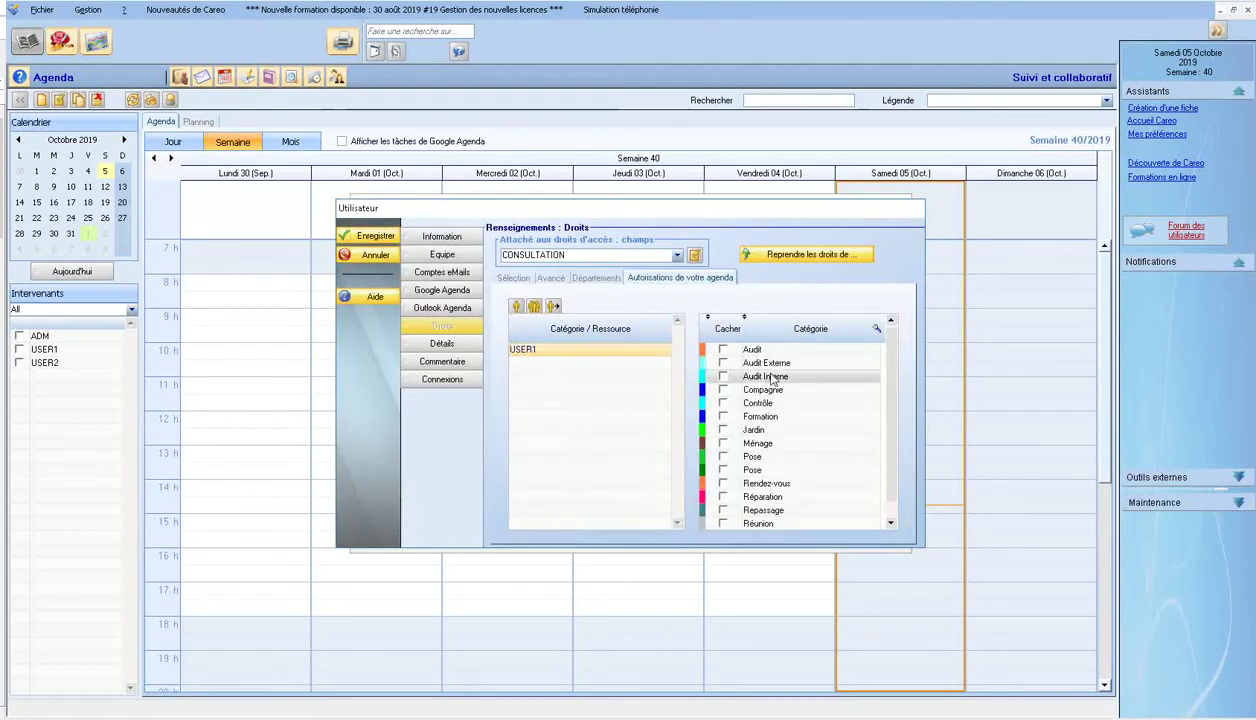
- Hide USER1's Audit, Audit Externe, Audit Interne, Jardin, Ménage, both Pose and Réparation categories, discard USER2's changes and close the user list
{"action": "left_click", "coordinate": [723, 350]}
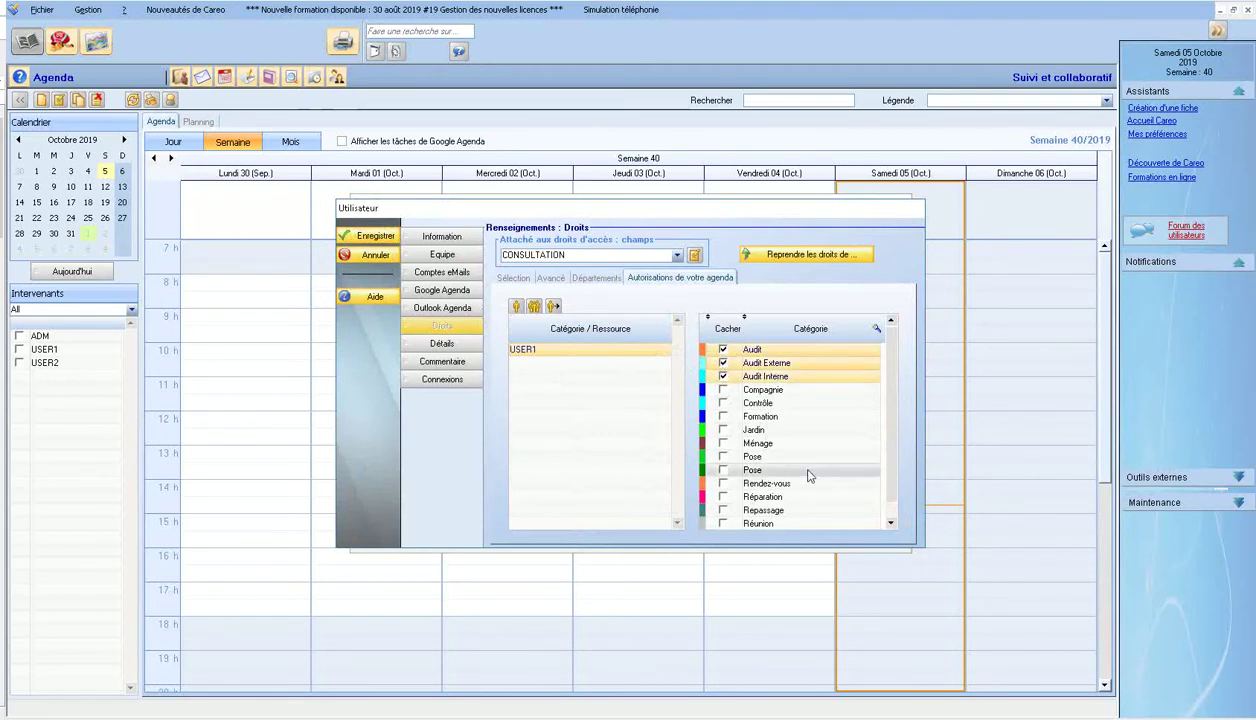
{"action": "left_click", "coordinate": [723, 430]}
{"action": "left_click", "coordinate": [723, 443]}
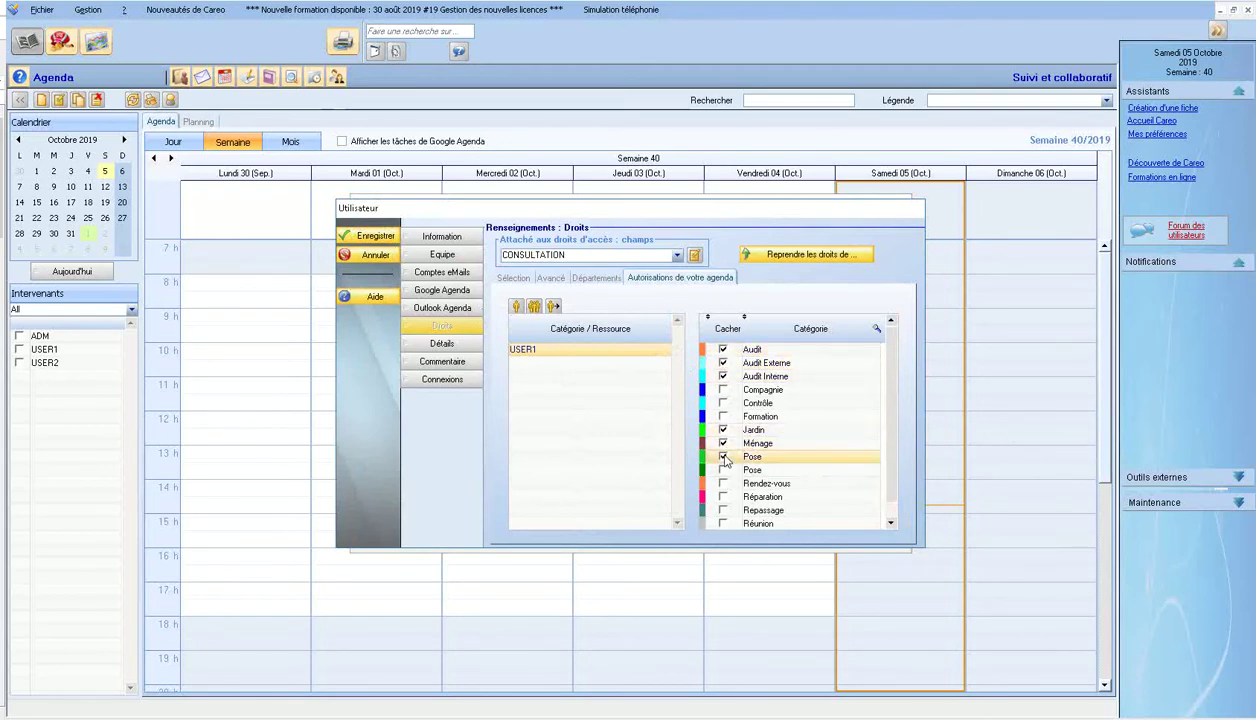
{"action": "left_click", "coordinate": [723, 456]}
{"action": "left_click", "coordinate": [723, 470]}
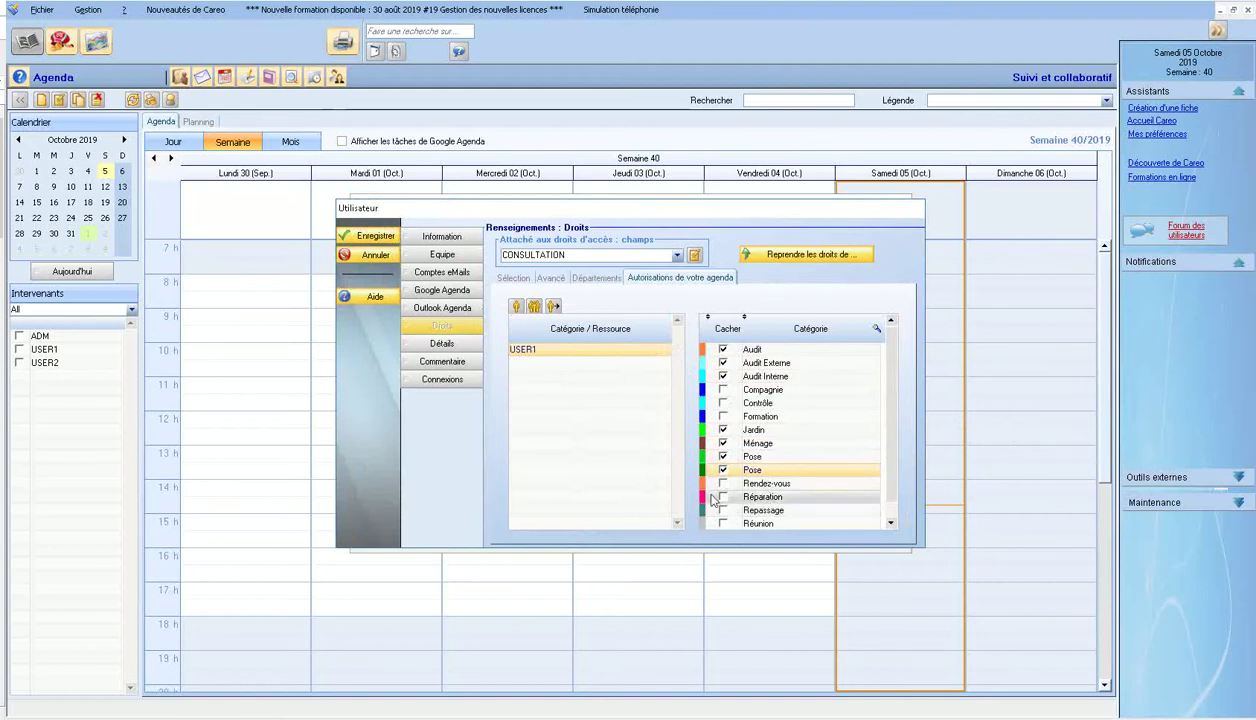
{"action": "left_click", "coordinate": [723, 497]}
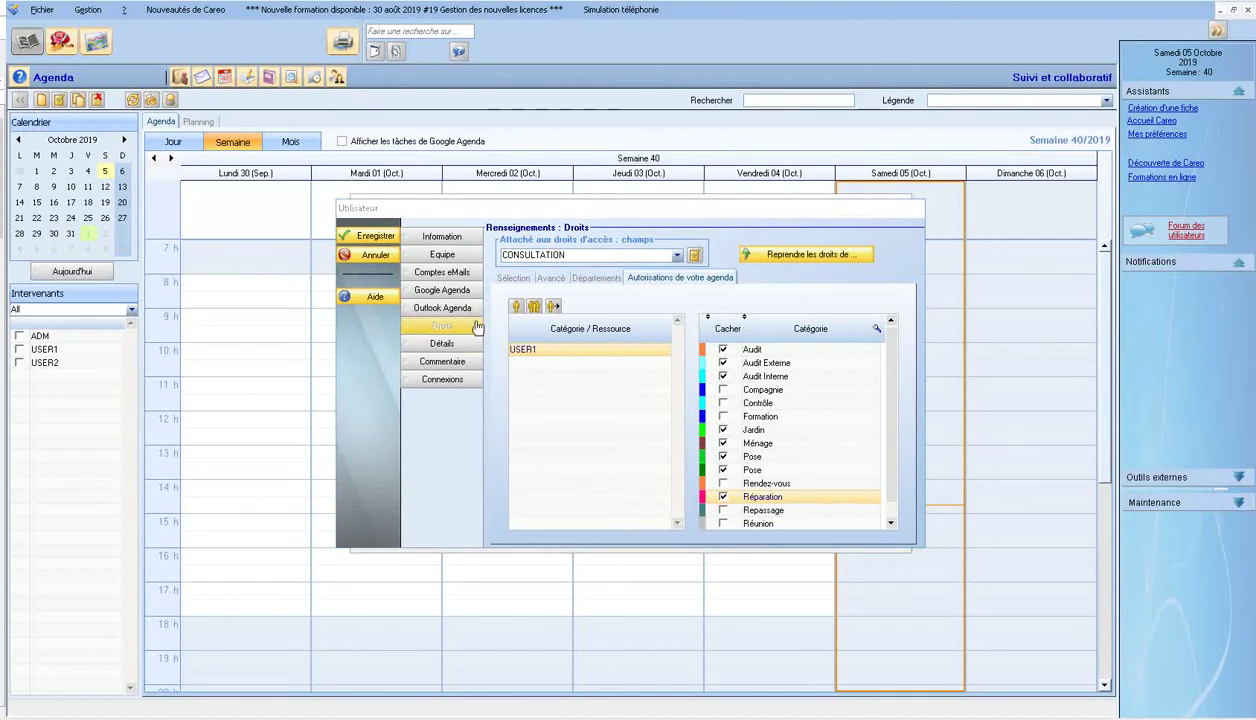
{"action": "left_click", "coordinate": [376, 256]}
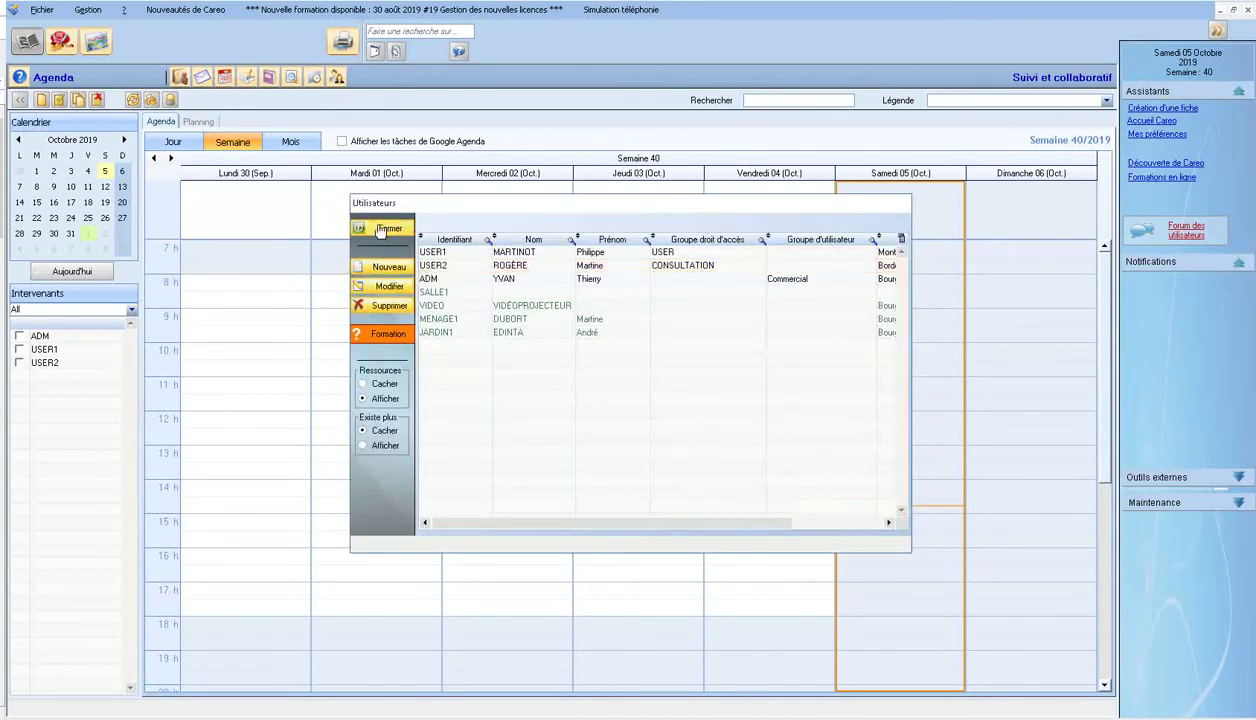
{"action": "left_click", "coordinate": [385, 229]}
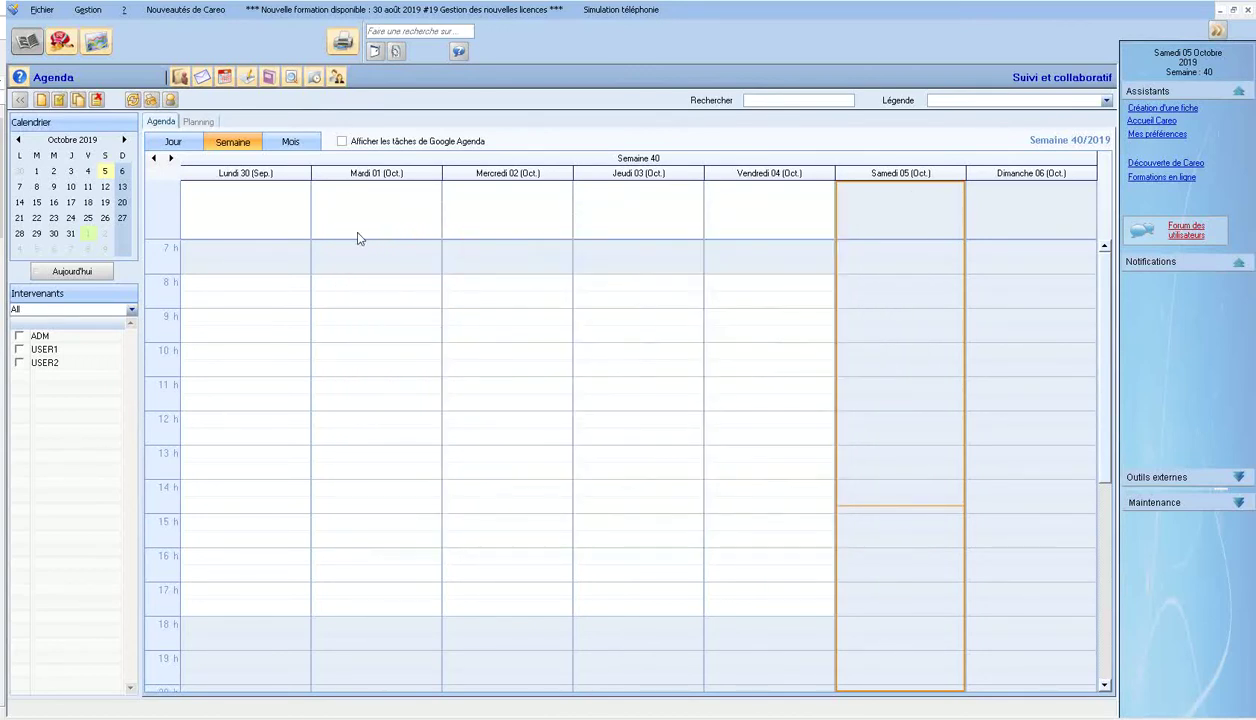
- Open the query module
{"action": "left_click", "coordinate": [99, 43]}
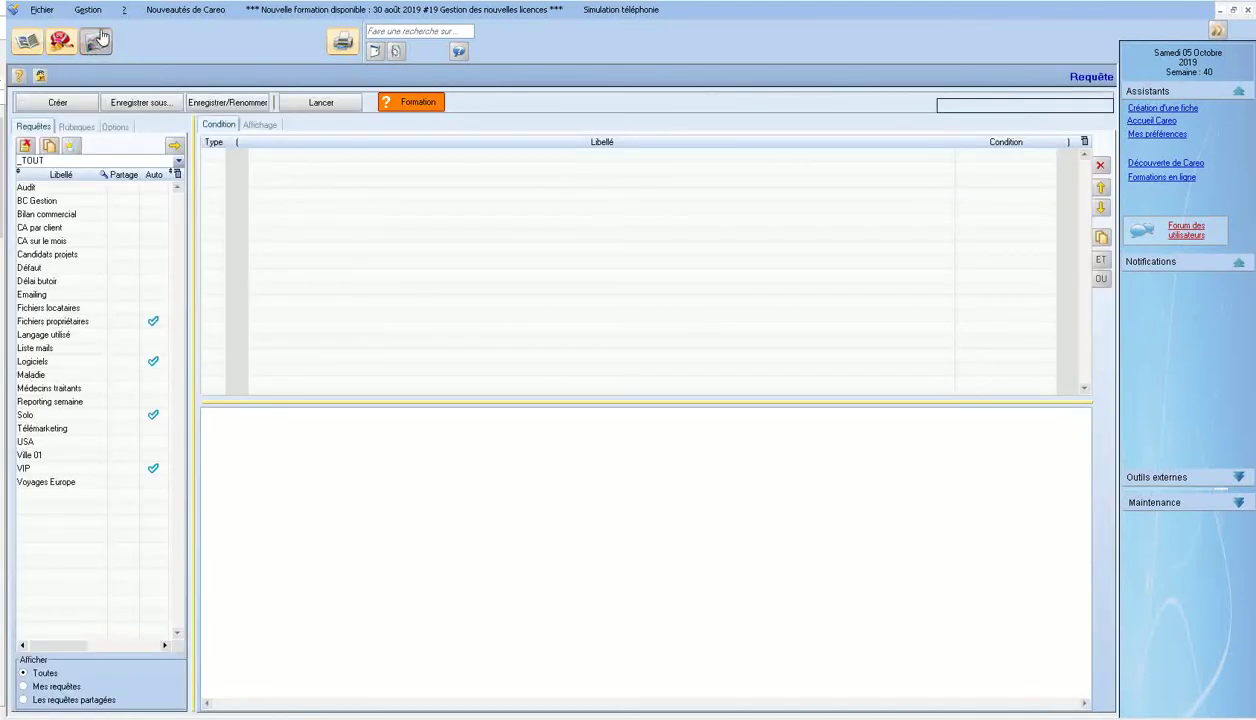